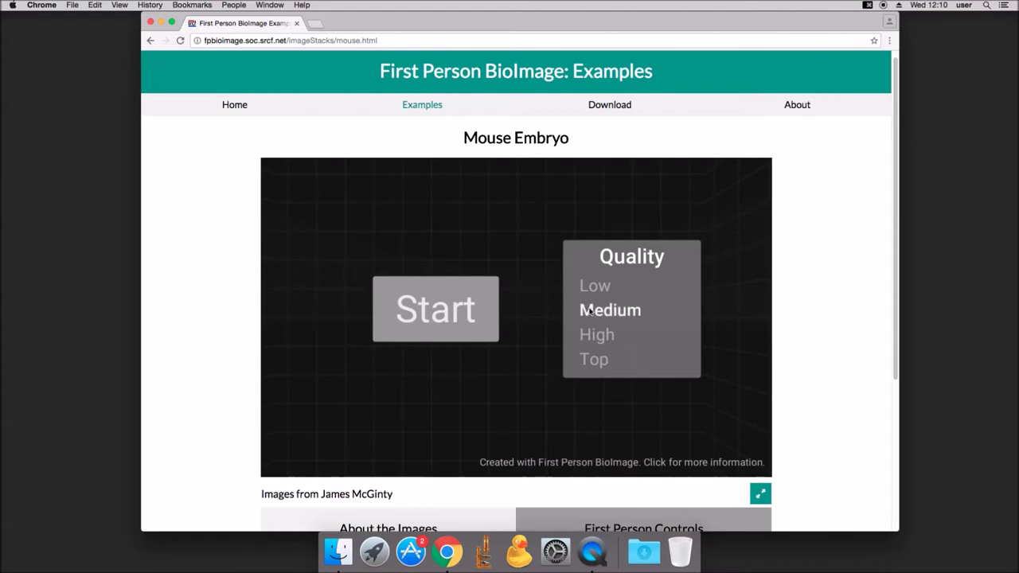
Switch the Mouse Embryo viewer's rendering quality from Medium to High.
{"action": "left_click", "coordinate": [599, 338]}
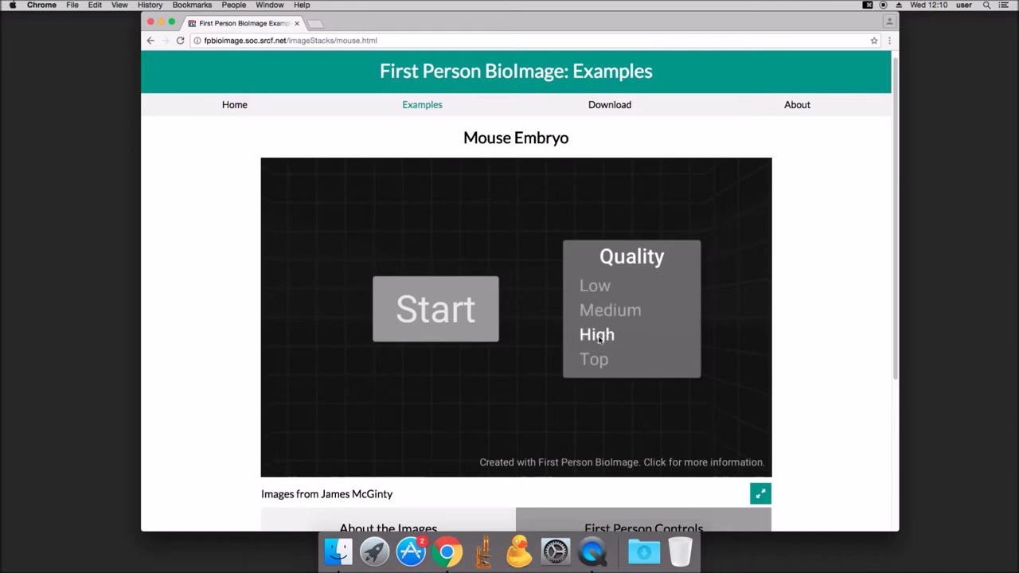
Load the embryo volume, then rotate it to face the viewer and turn it right and left.
{"action": "left_click", "coordinate": [465, 311]}
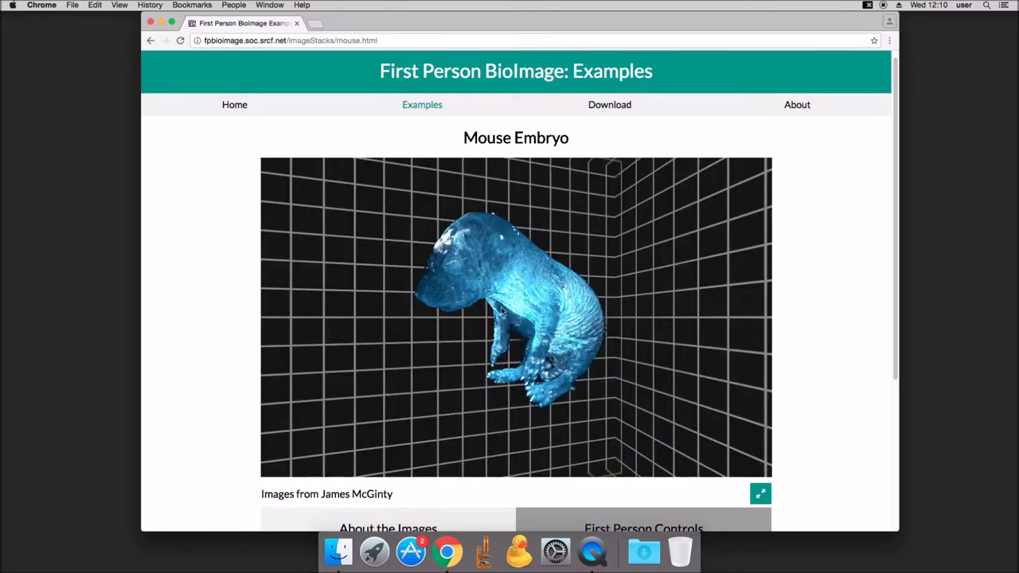
{"action": "left_click_drag", "start_coordinate": [539, 316], "coordinate": [524, 355]}
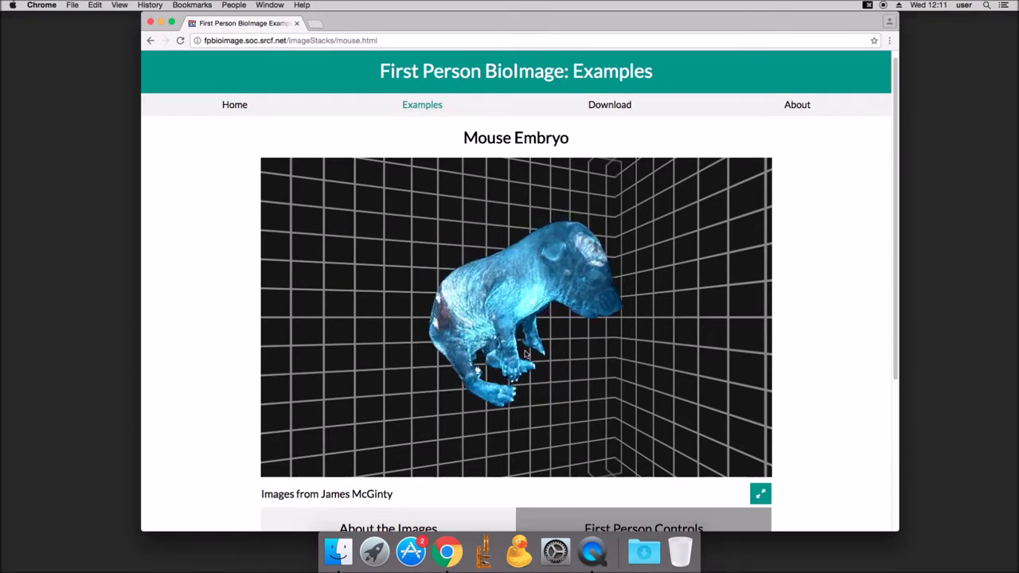
{"action": "key", "text": "Right"}
{"action": "key", "text": "Left"}
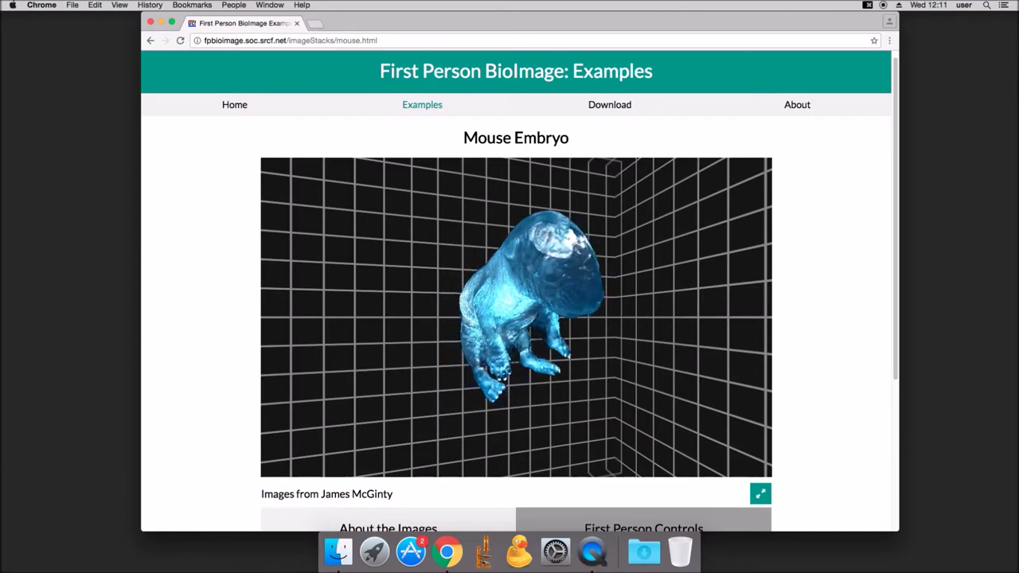
Tilt the embryo with the arrow keys, then zoom in and back out.
{"action": "key", "text": "Up"}
{"action": "key", "text": "Left"}
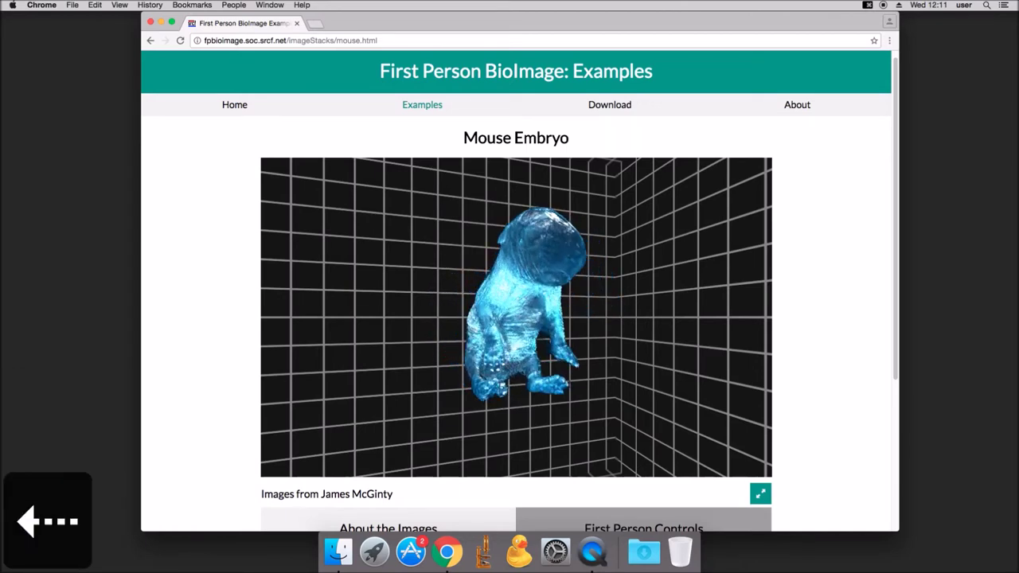
{"action": "scroll", "coordinate": [528, 355], "scroll_direction": "up", "scroll_amount": 3}
{"action": "scroll", "coordinate": [527, 353], "scroll_direction": "up", "scroll_amount": 3}
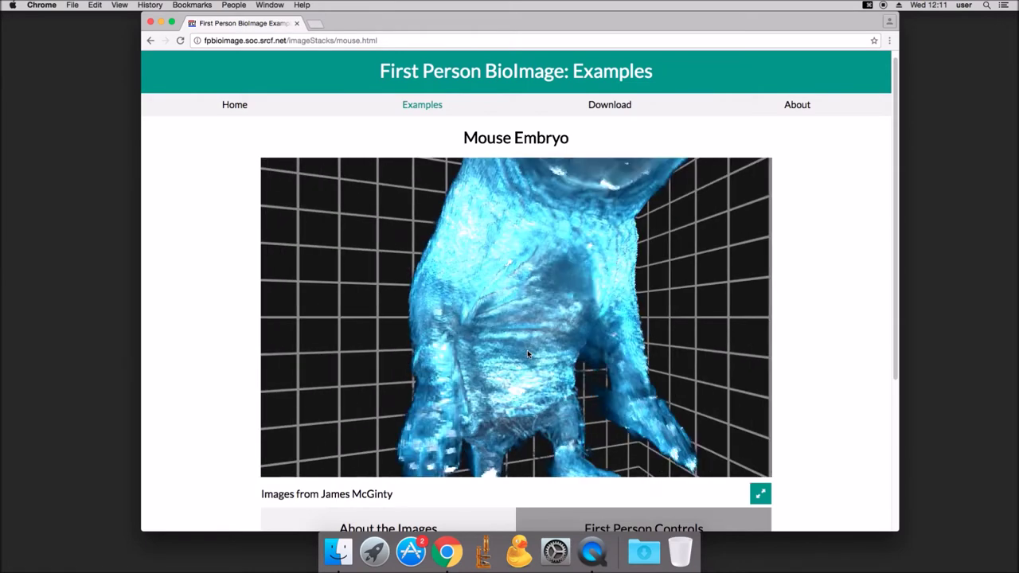
{"action": "scroll", "coordinate": [528, 355], "scroll_direction": "down", "scroll_amount": 5}
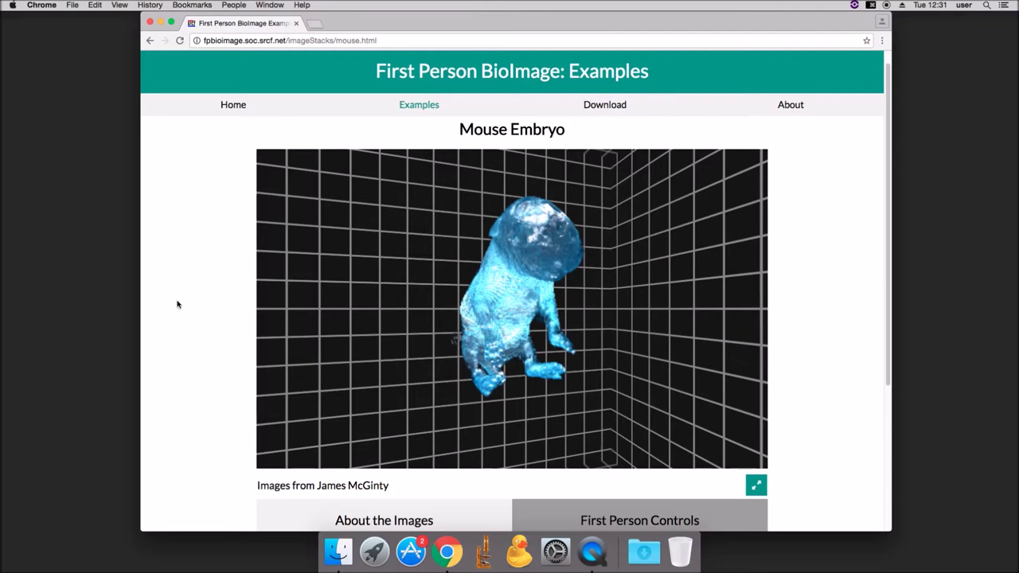
Fly the camera forward, back, left and right around the embryo with W/S/A/D.
{"action": "key", "text": "w"}
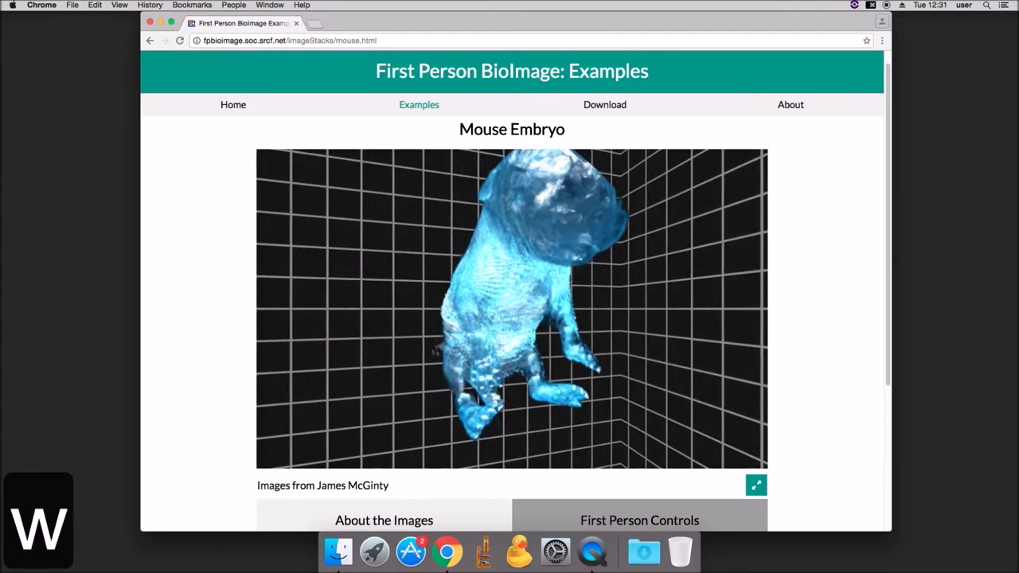
{"action": "key", "text": "s"}
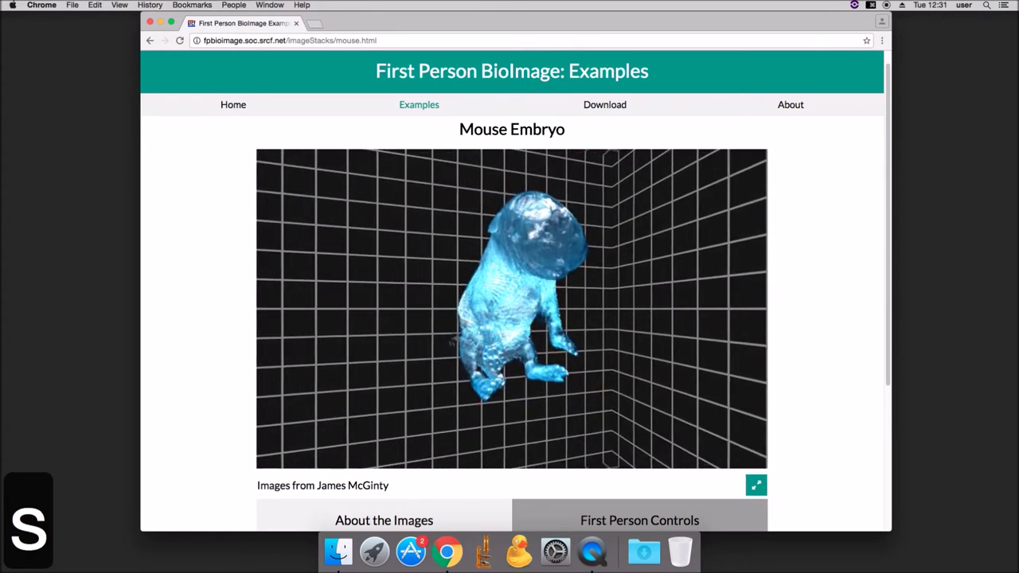
{"action": "key", "text": "a"}
{"action": "key", "text": "a"}
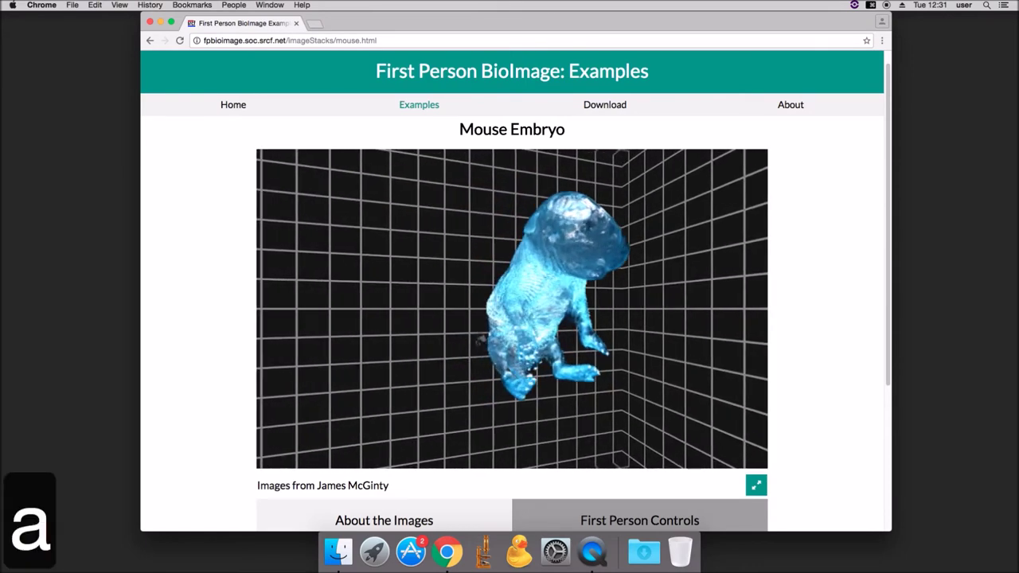
{"action": "key", "text": "d"}
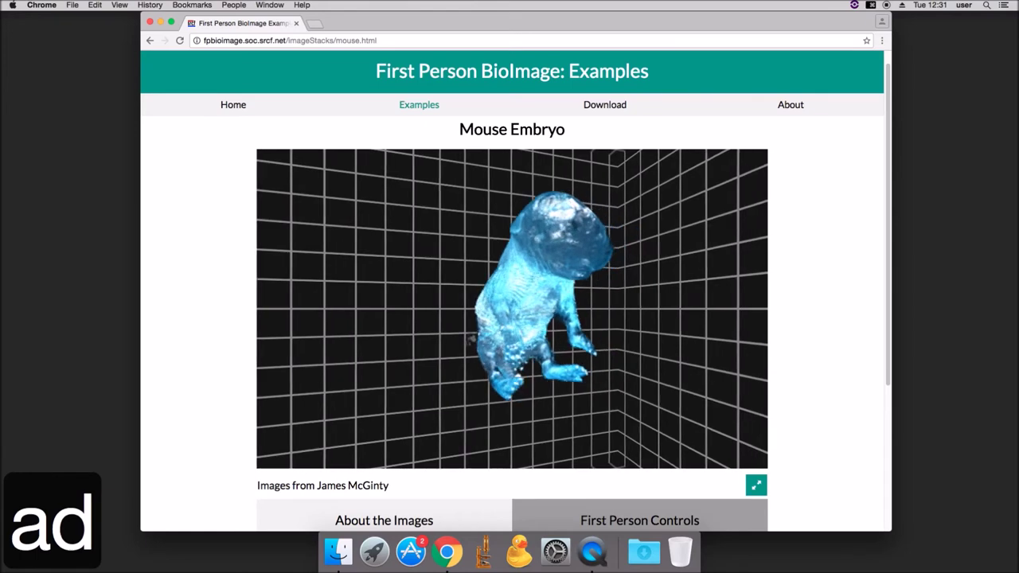
{"action": "key", "text": "w"}
{"action": "key", "text": "a"}
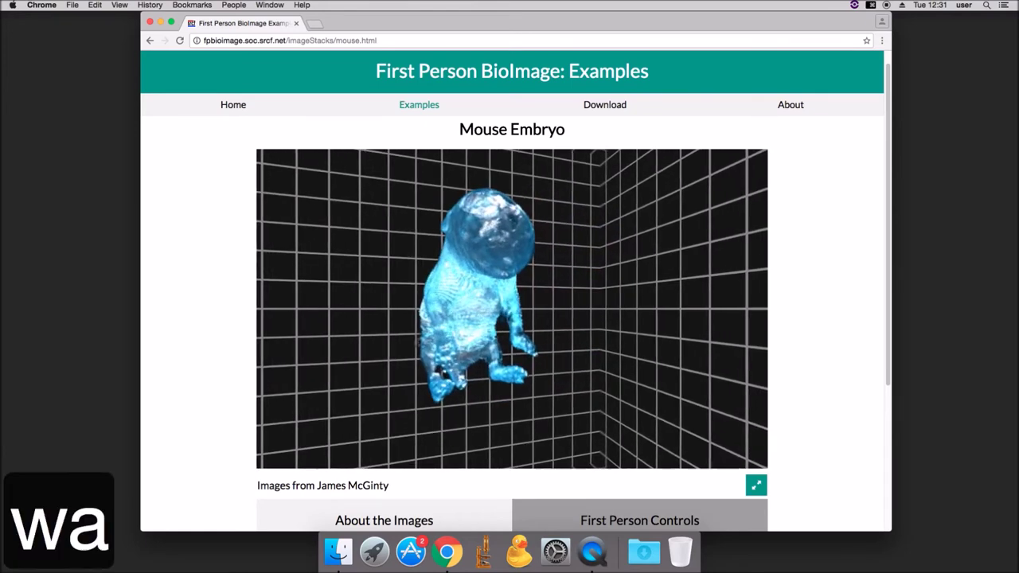
{"action": "key", "text": "a"}
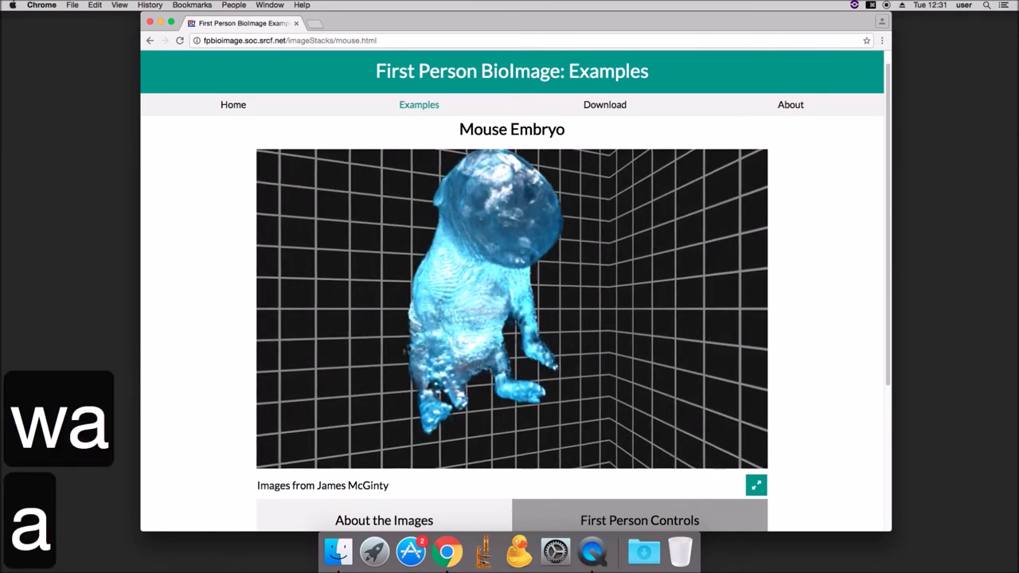
Turn the camera around the embryo with Q/E and enable free mouse-look flying.
{"action": "key", "text": "e"}
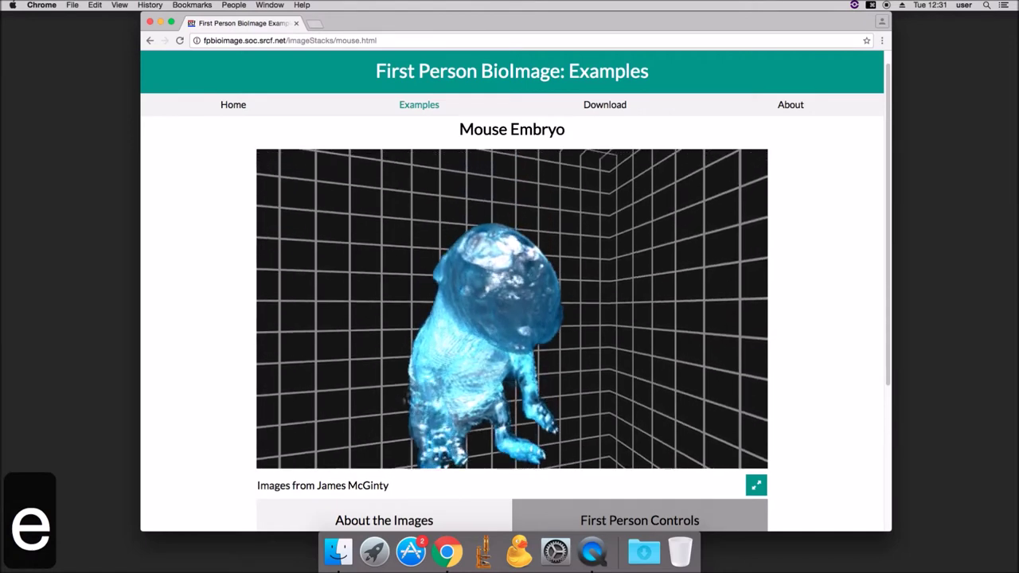
{"action": "key", "text": "q"}
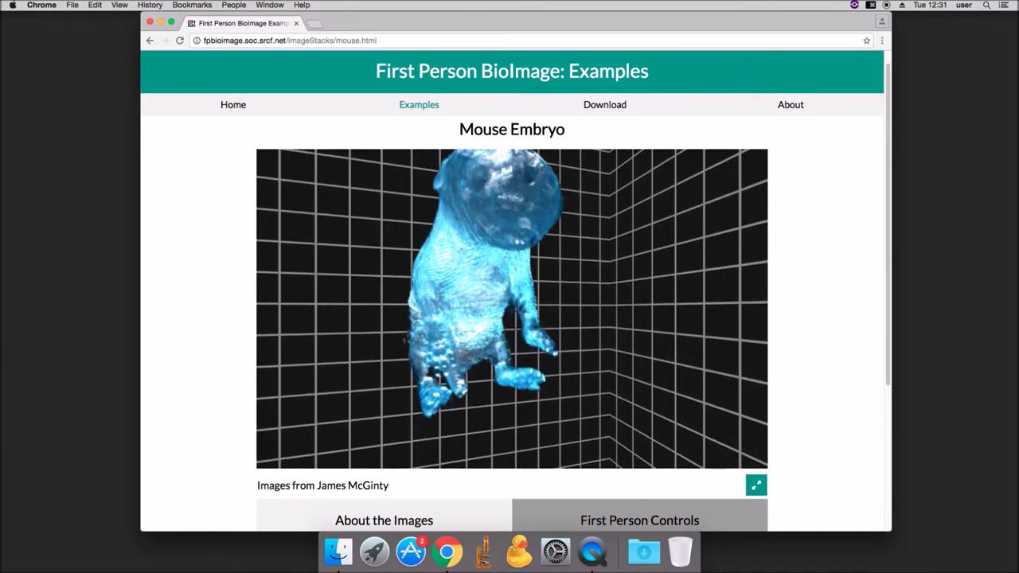
{"action": "key", "text": "e"}
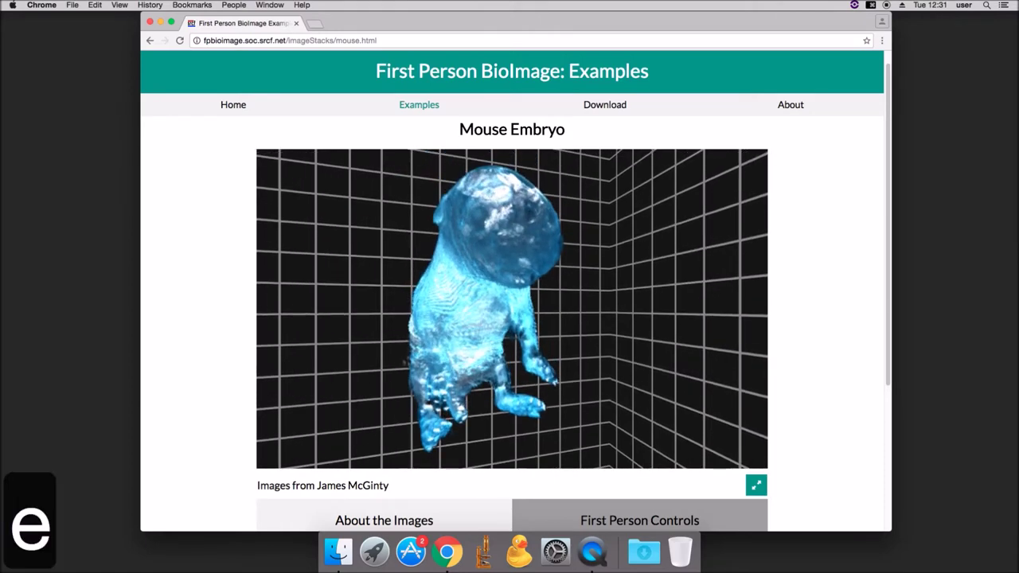
{"action": "key", "text": "f"}
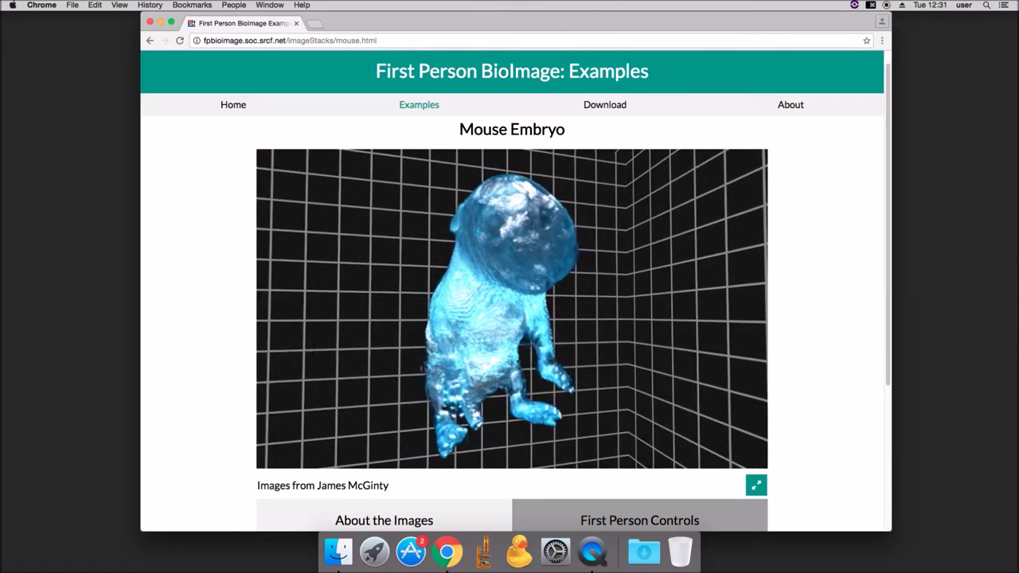
Fly forward and sideways into the embryo to view its interior.
{"action": "key", "text": "a"}
{"action": "key", "text": "w"}
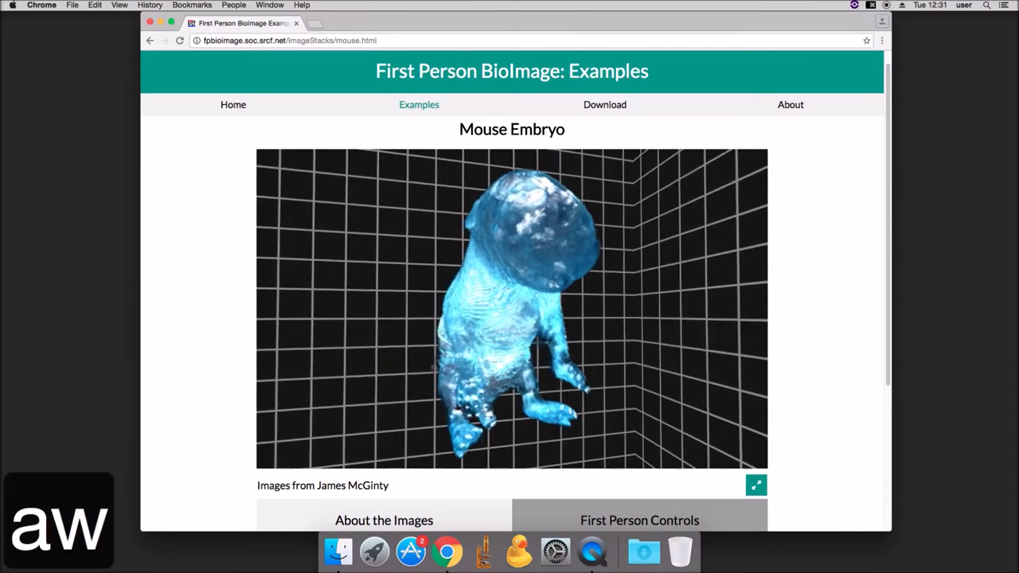
{"action": "key", "text": "a"}
{"action": "key", "text": "a"}
{"action": "key", "text": "a"}
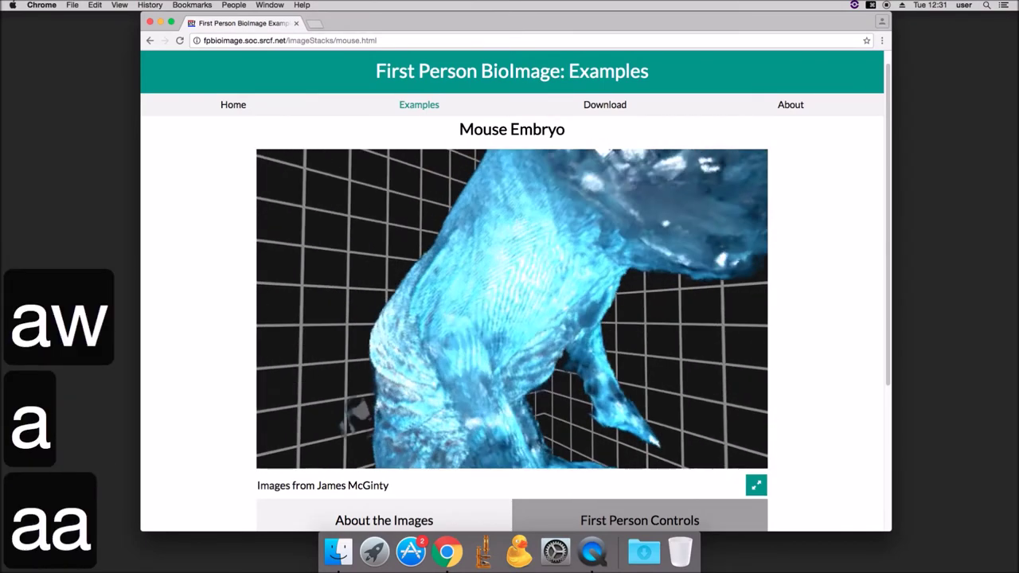
{"action": "key", "text": "a"}
{"action": "key", "text": "w"}
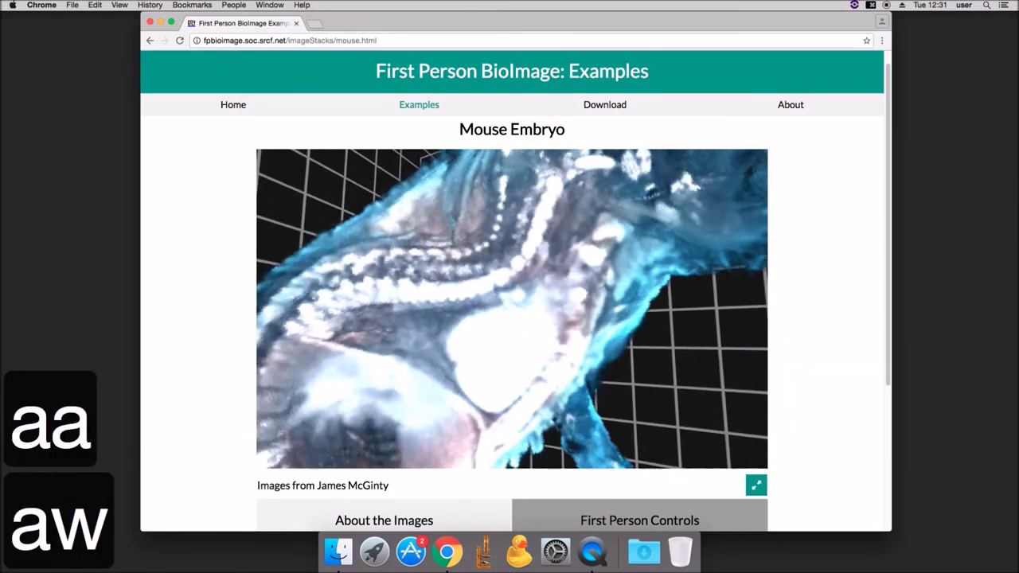
Back away while circling the embryo to view it from behind, and hide the grid box.
{"action": "key", "text": "a"}
{"action": "key", "text": "s"}
{"action": "key", "text": "a"}
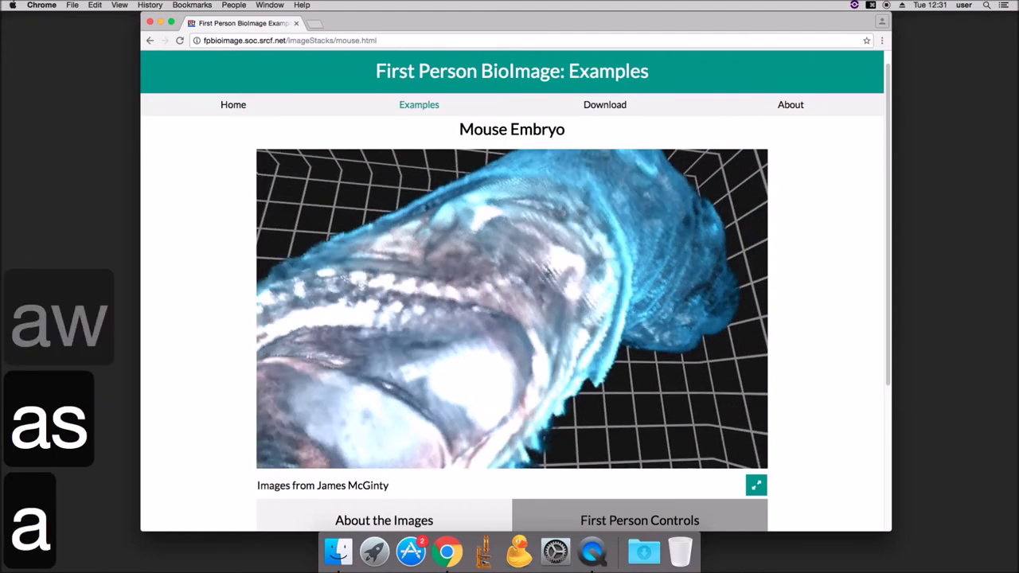
{"action": "key", "text": "s"}
{"action": "key", "text": "a"}
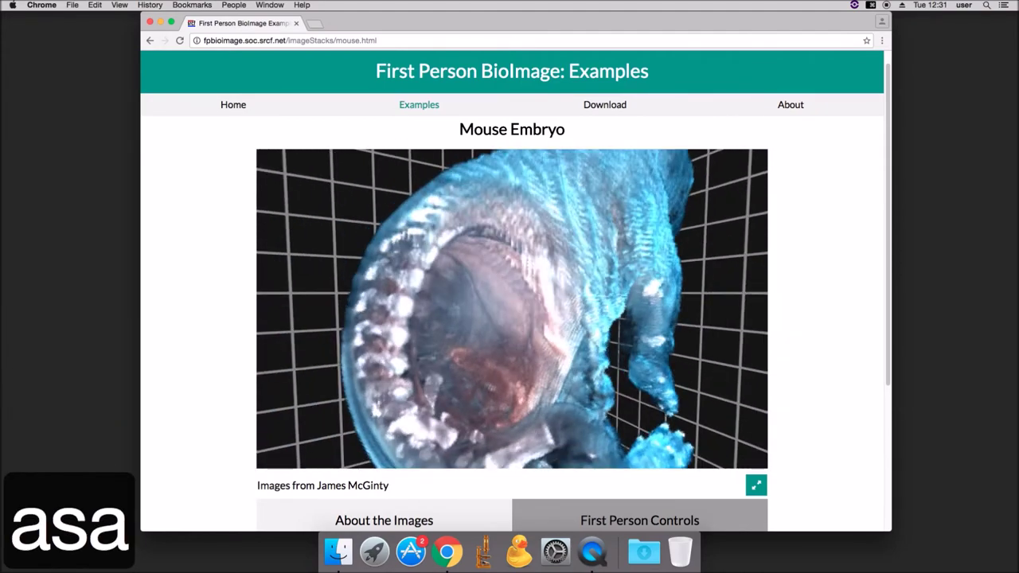
{"action": "key", "text": "s"}
{"action": "key", "text": "a"}
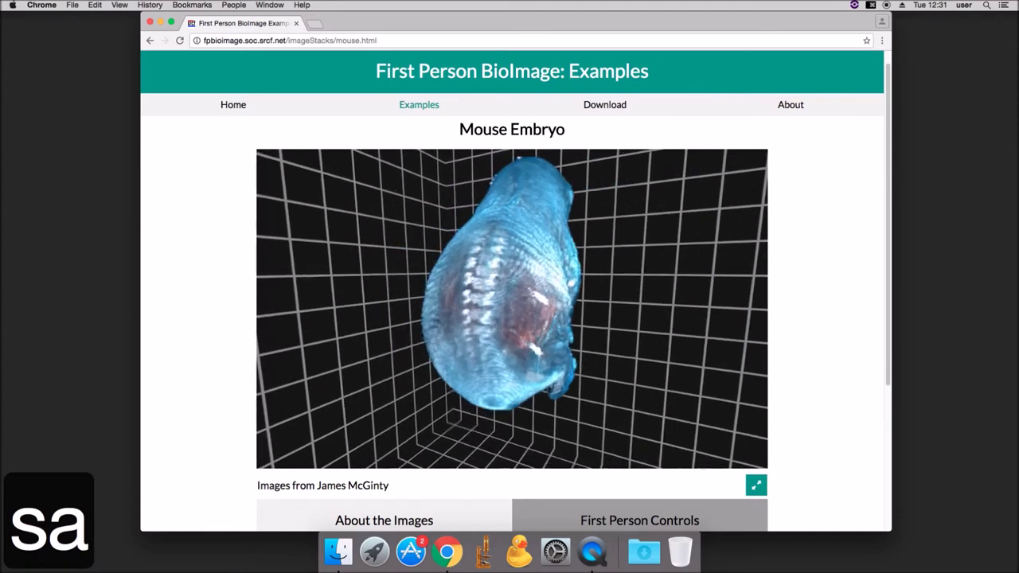
{"action": "key", "text": "s"}
{"action": "key", "text": "a"}
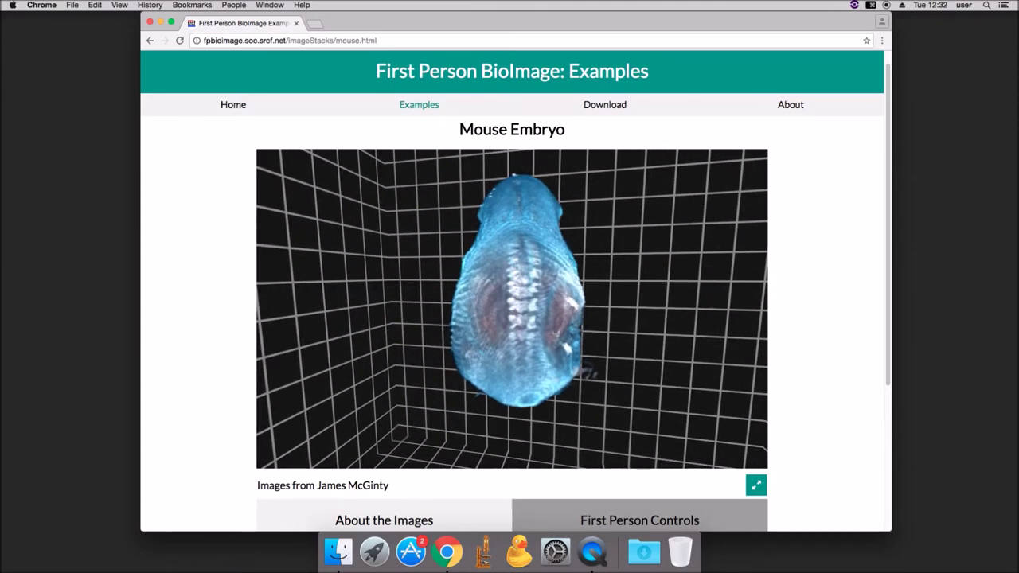
{"action": "key", "text": "h"}
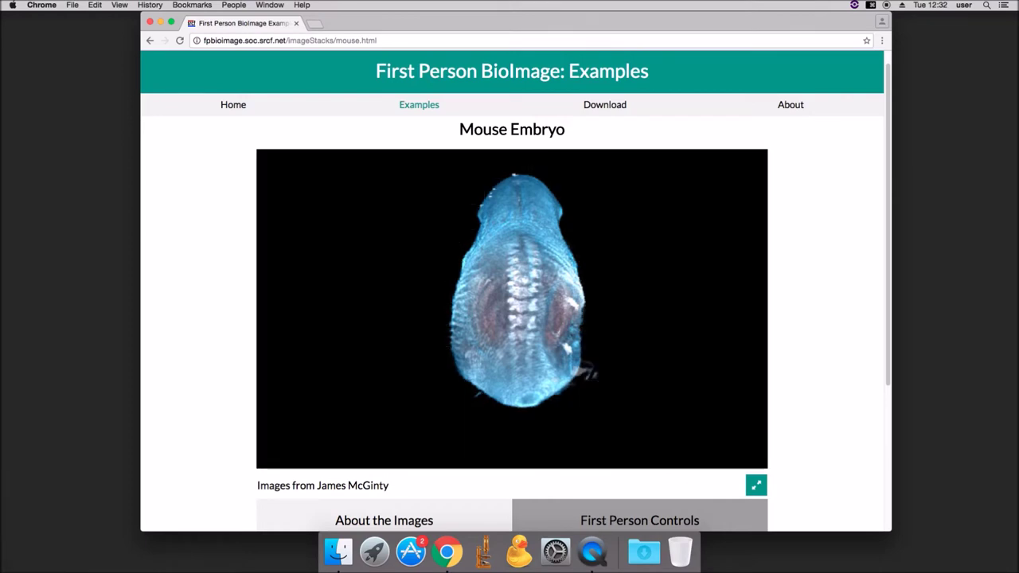
Fly toward the embryo, back away to see it whole, then move closer to a side view.
{"action": "key", "text": "a"}
{"action": "key", "text": "w"}
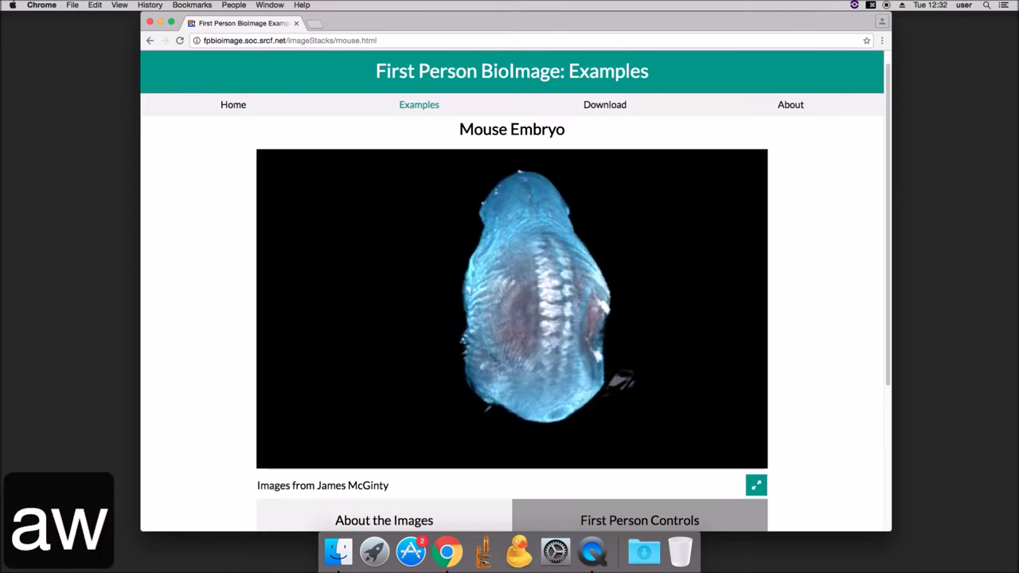
{"action": "key", "text": "s"}
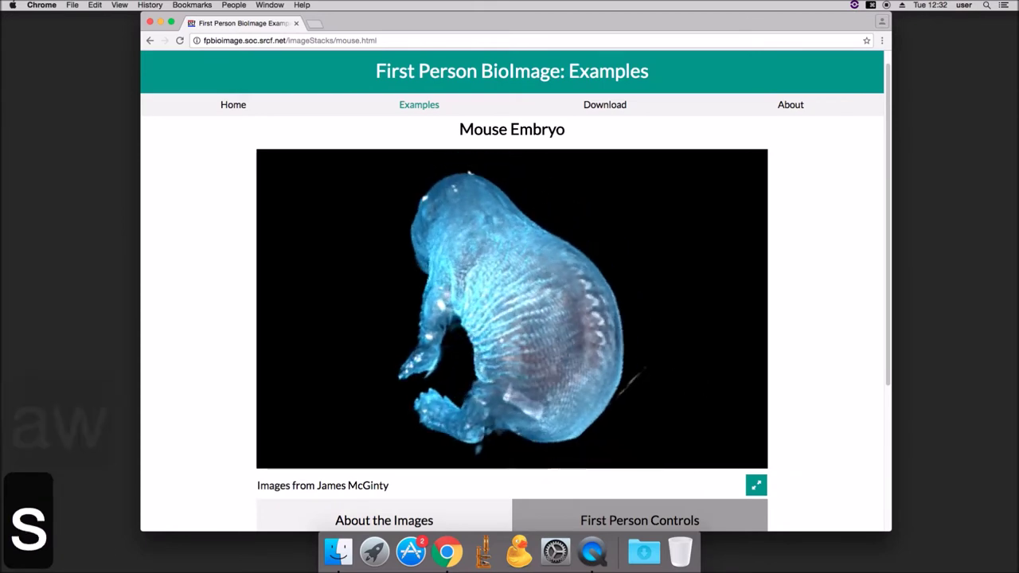
{"action": "key", "text": "w"}
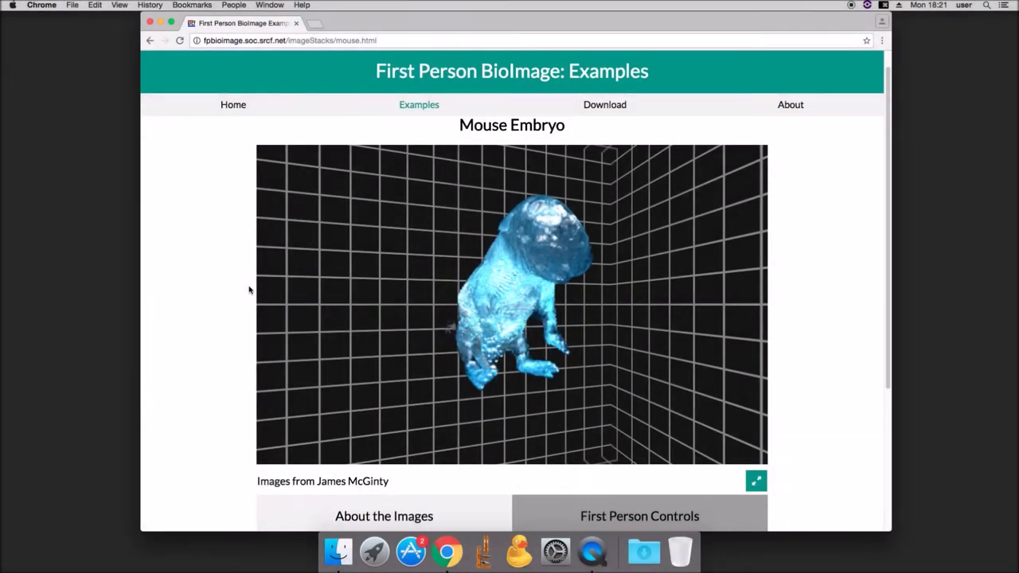
Adjust the embryo's opacity with < and > to make it more translucent, turning it slightly.
{"action": "key", "text": "less"}
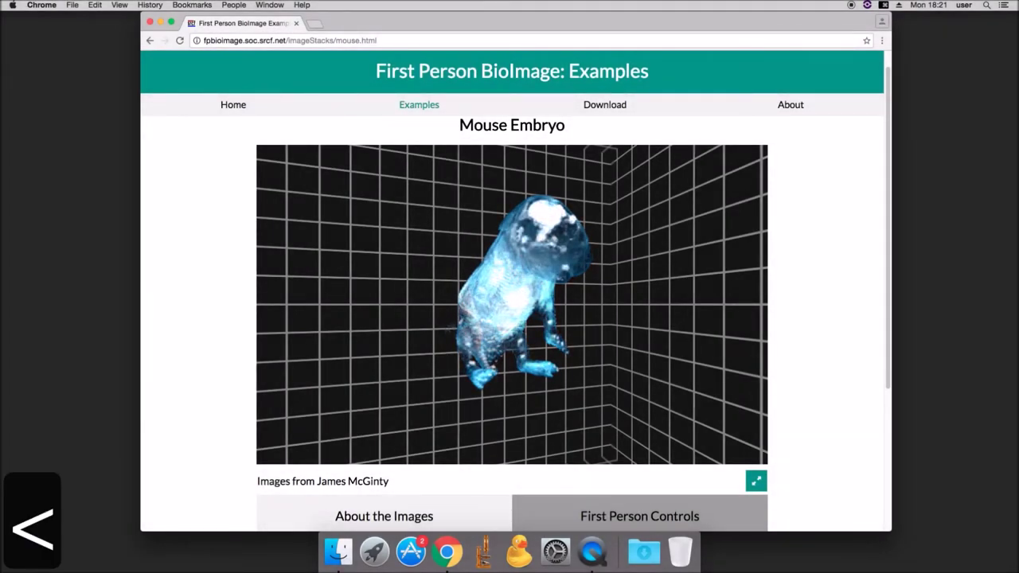
{"action": "key", "text": "greater"}
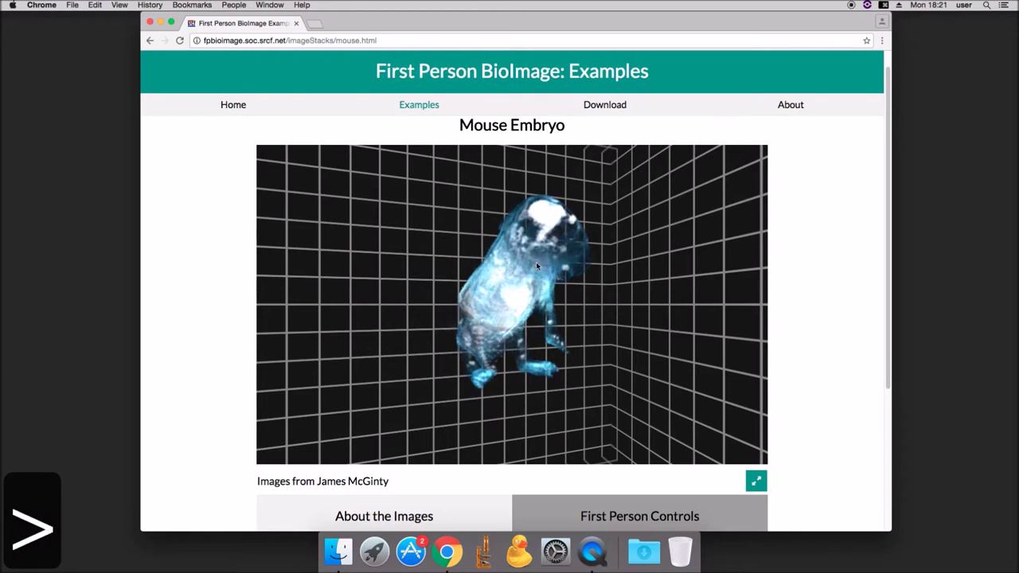
{"action": "left_click_drag", "start_coordinate": [507, 304], "coordinate": [579, 303]}
{"action": "key", "text": "less"}
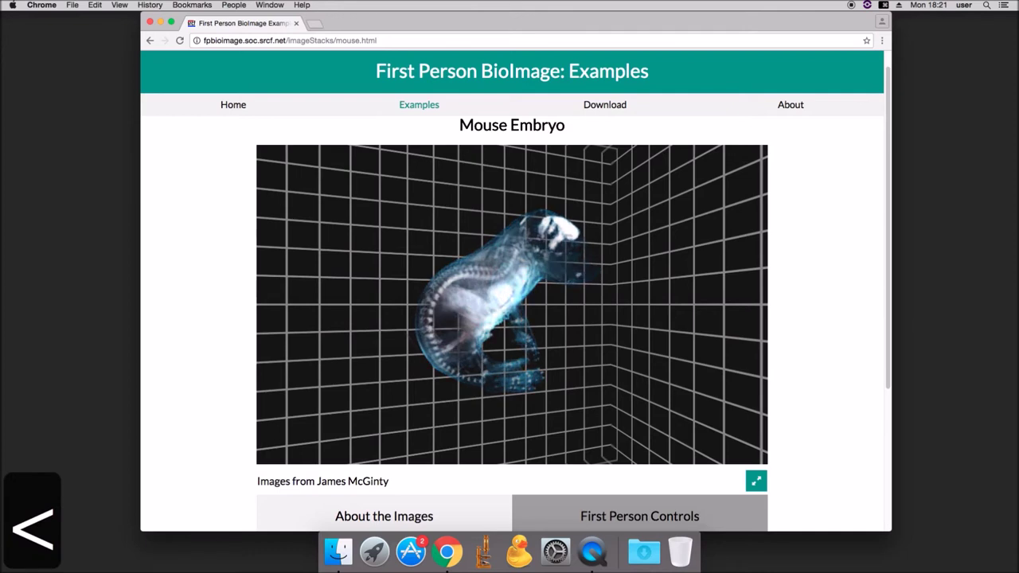
{"action": "key", "text": "greater"}
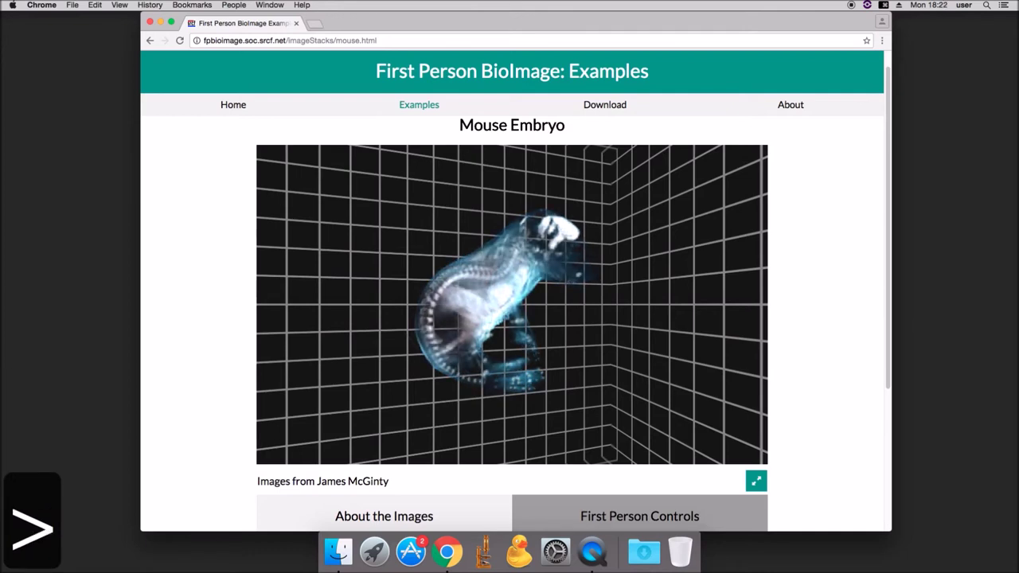
{"action": "key", "text": "less"}
{"action": "key", "text": "greater"}
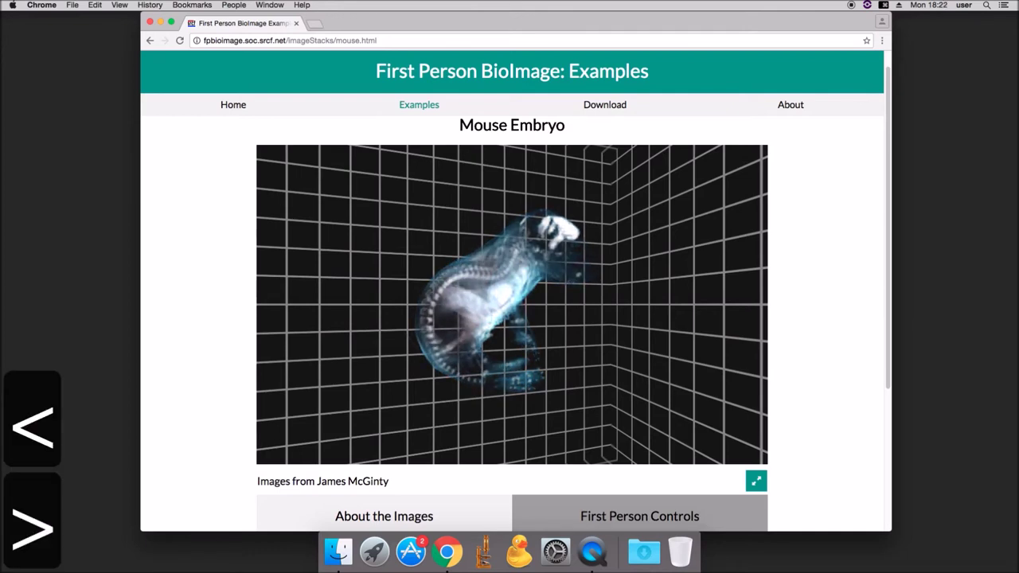
{"action": "key", "text": "greater"}
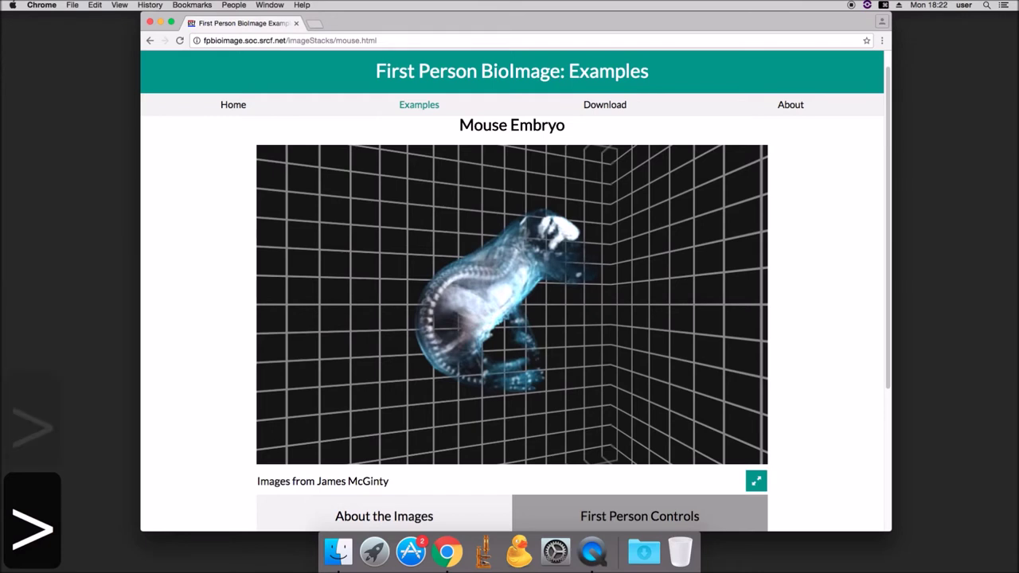
{"action": "key", "text": "less"}
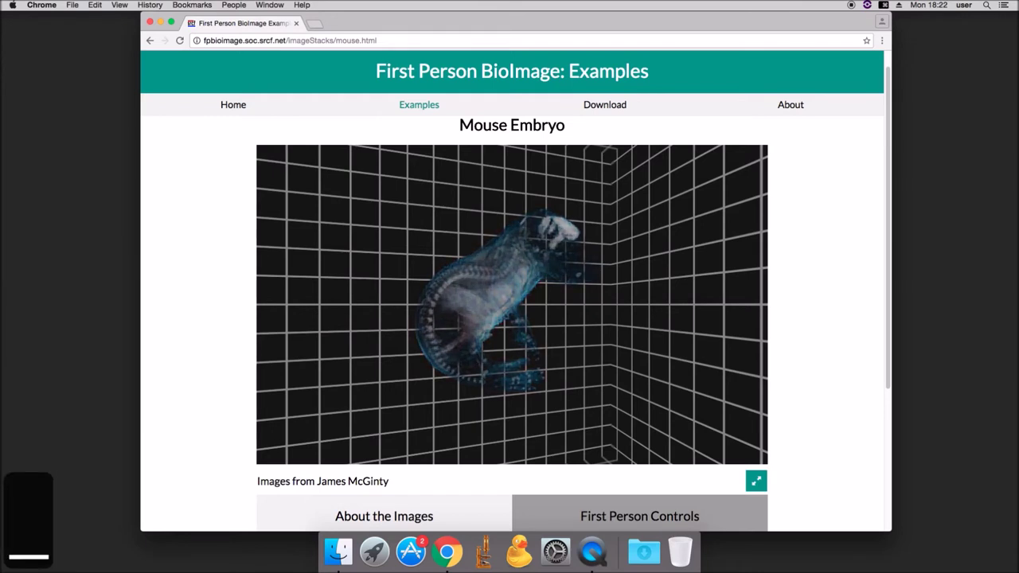
Retune brightness with +/− and contrast with {/}, then rotate the embryo toward a front view.
{"action": "key", "text": "plus"}
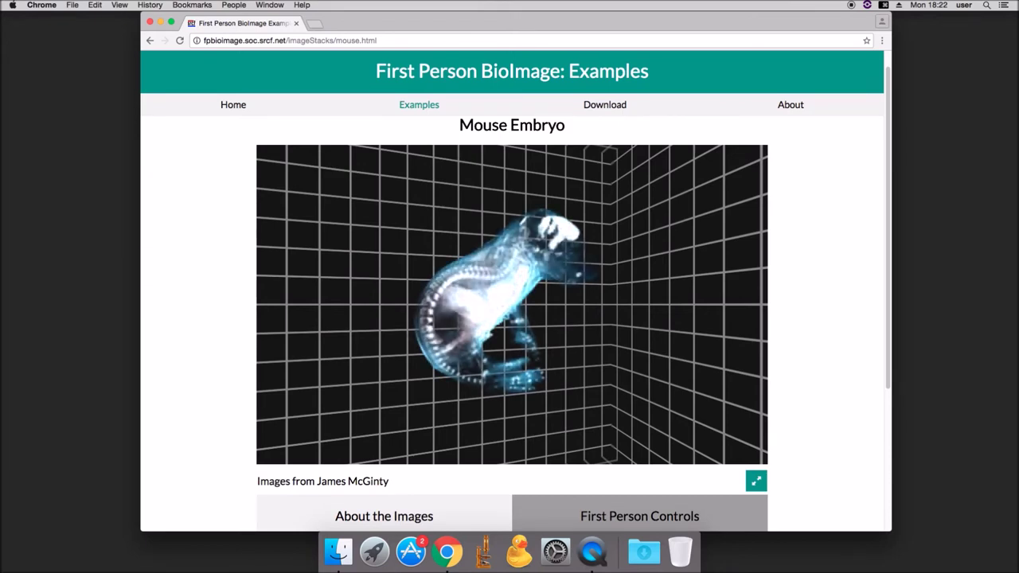
{"action": "key", "text": "minus"}
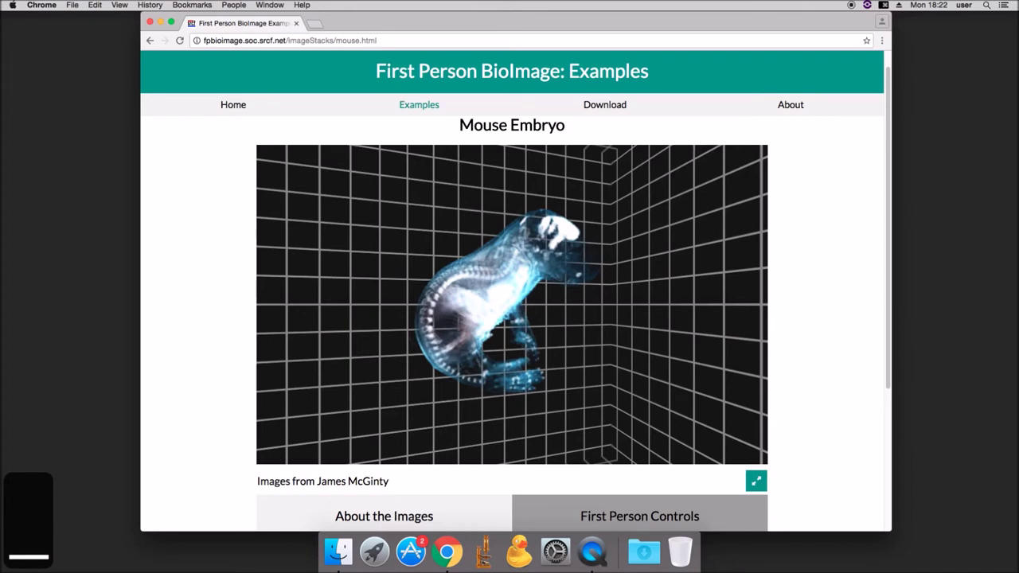
{"action": "key", "text": "minus"}
{"action": "key", "text": "plus"}
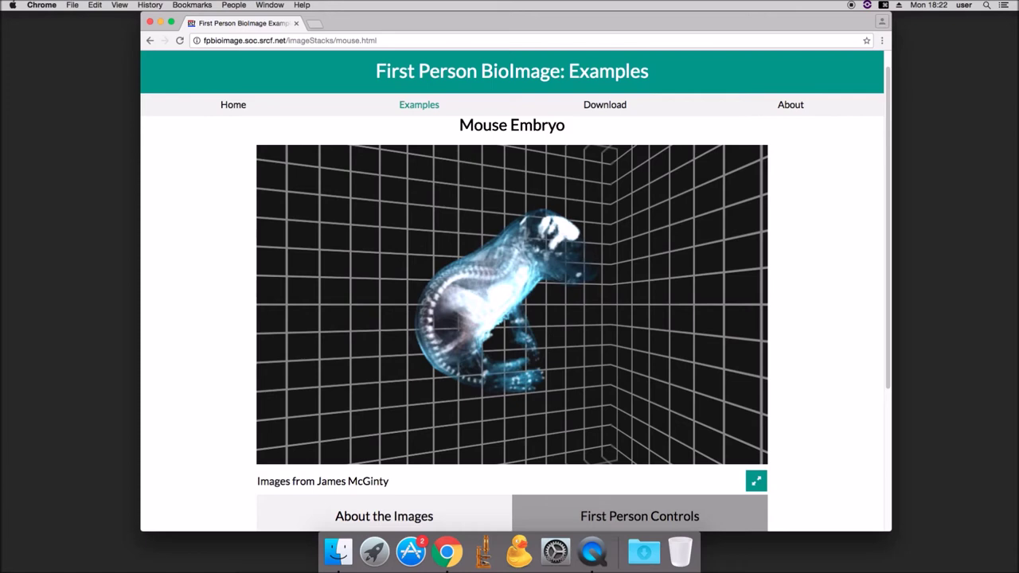
{"action": "key", "text": "braceleft"}
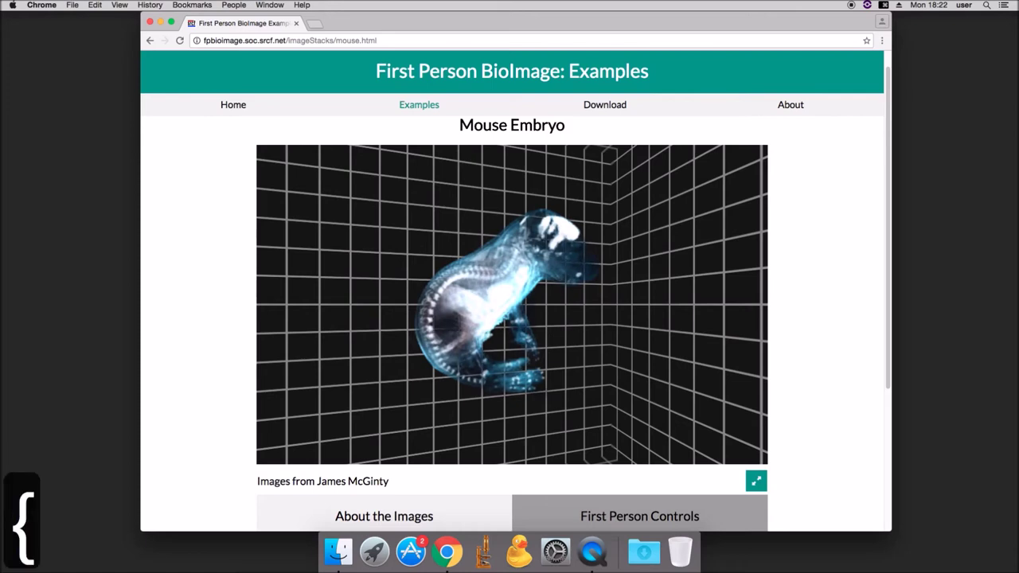
{"action": "key", "text": "braceright"}
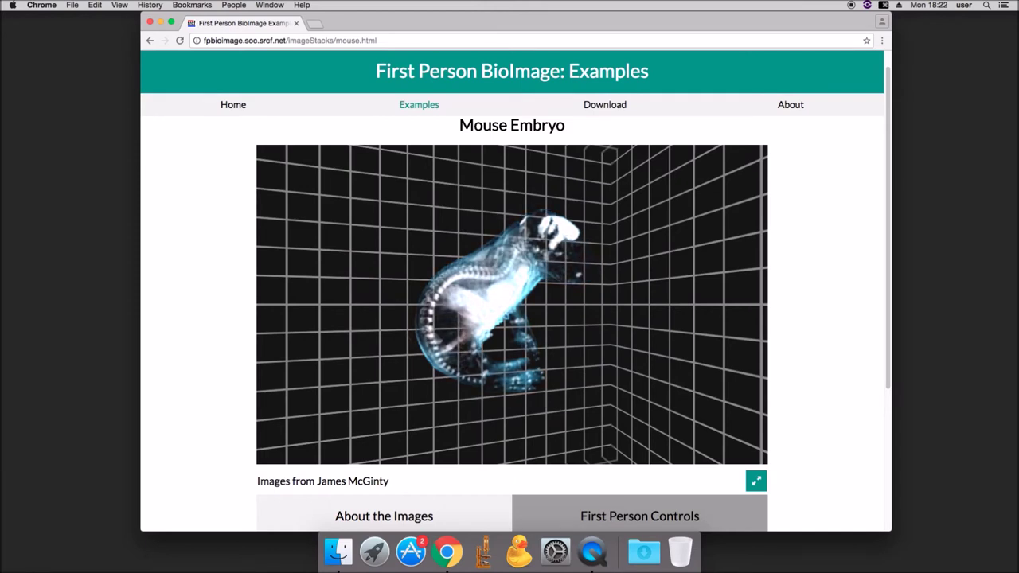
{"action": "left_click_drag", "start_coordinate": [529, 320], "coordinate": [444, 336]}
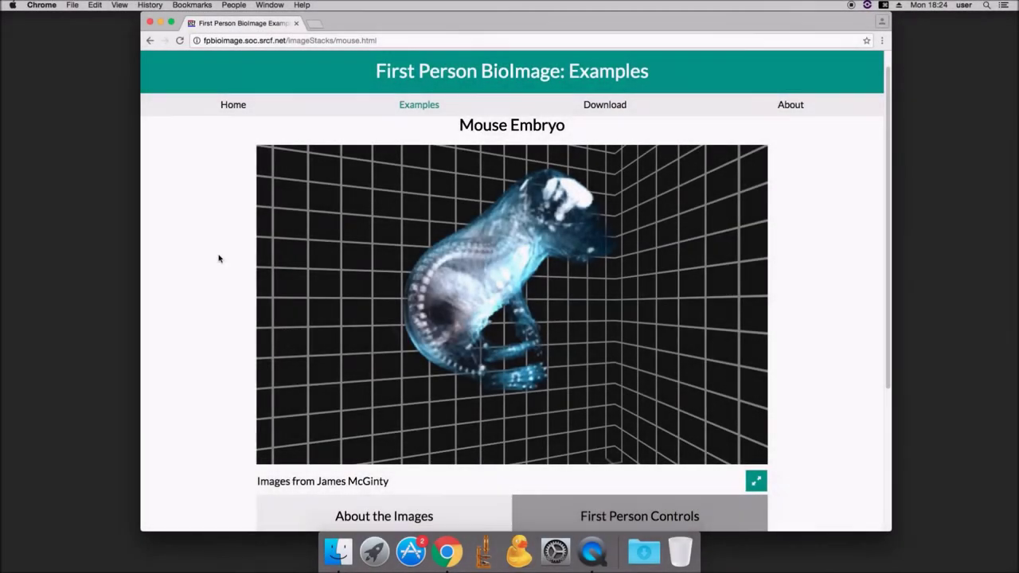
Save the current view as bookmark 3 annotated 'Side-on view of the embryo'.
{"action": "key", "text": "b"}
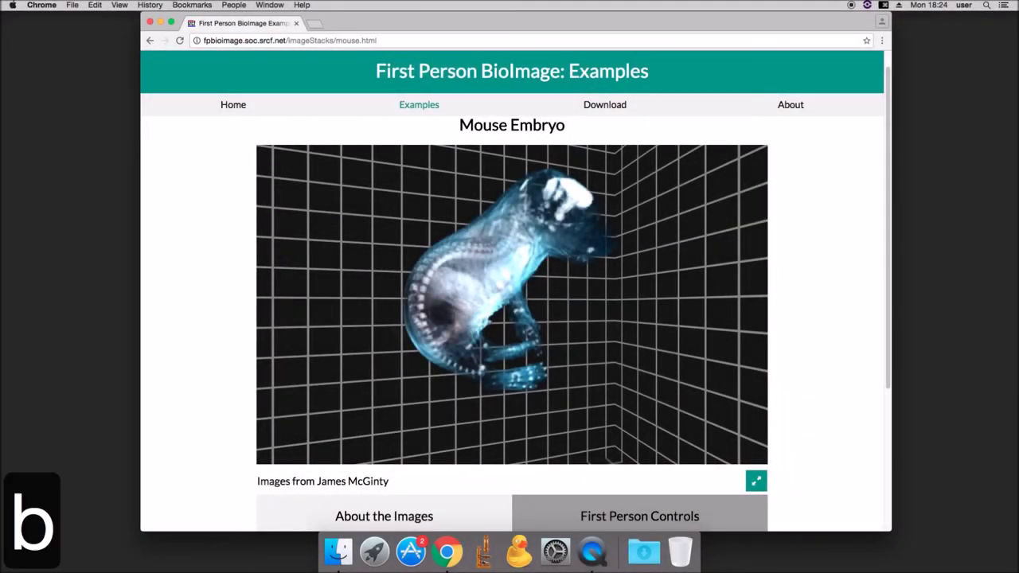
{"action": "key", "text": "3"}
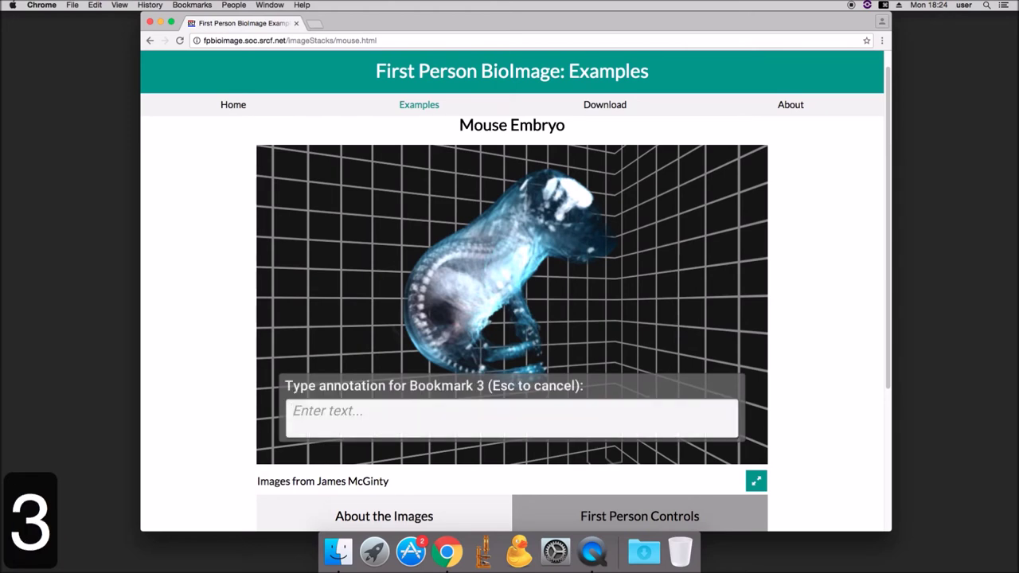
{"action": "type", "text": "S"}
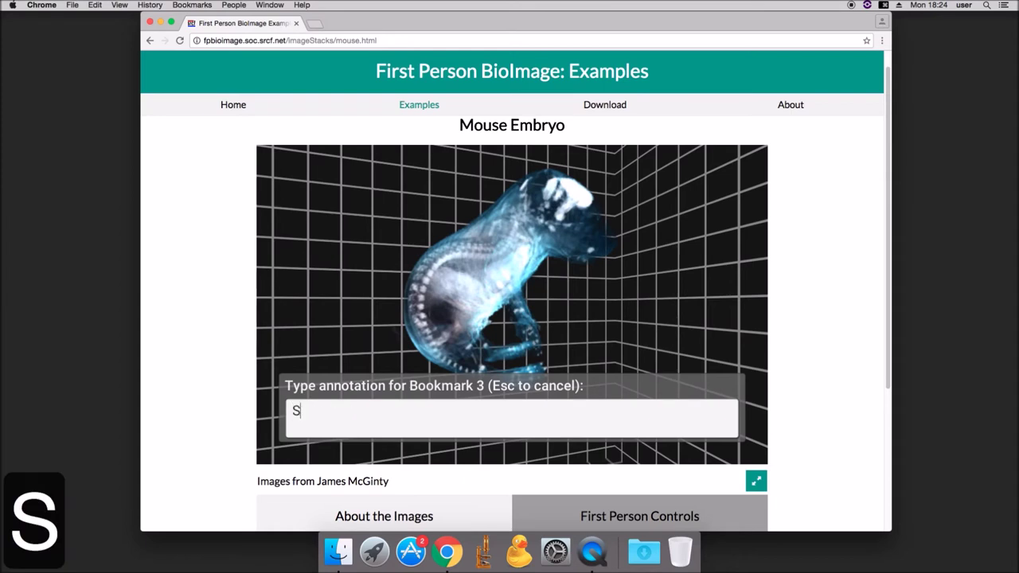
{"action": "type", "text": "ide-on view of the embryo"}
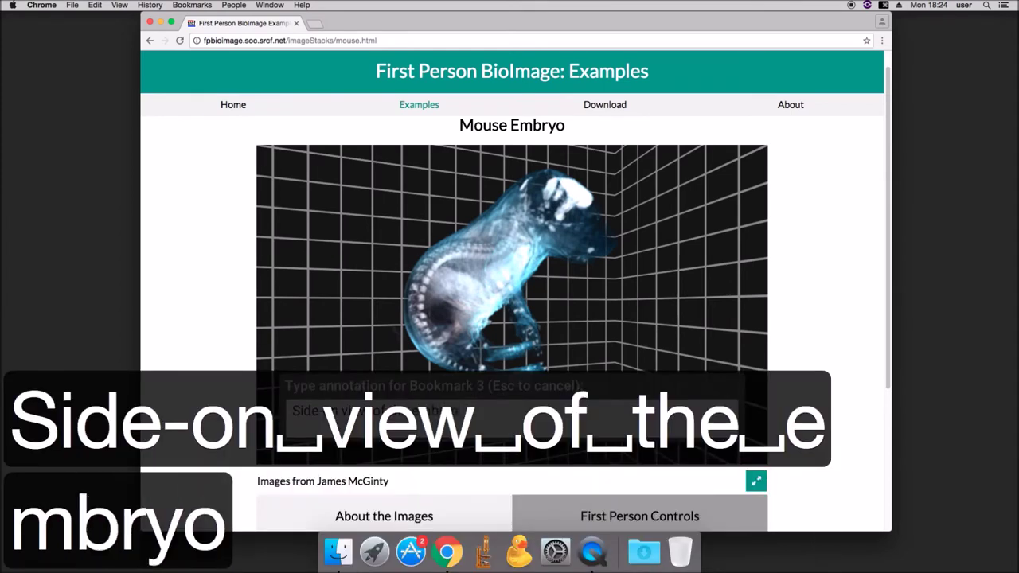
{"action": "key", "text": "Return"}
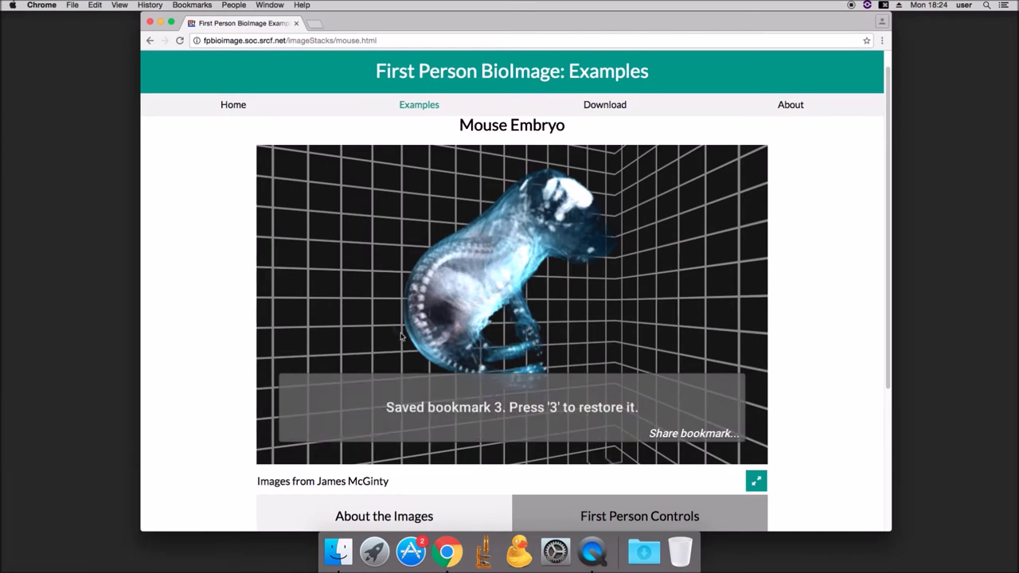
Copy bookmark 3's share link and close the share dialog.
{"action": "left_click", "coordinate": [676, 435]}
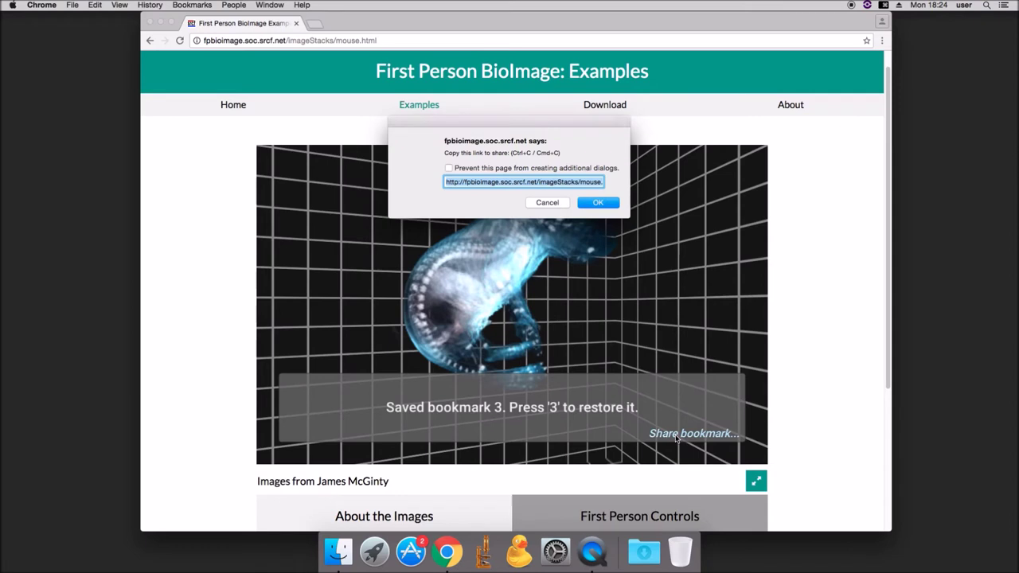
{"action": "right_click", "coordinate": [518, 183]}
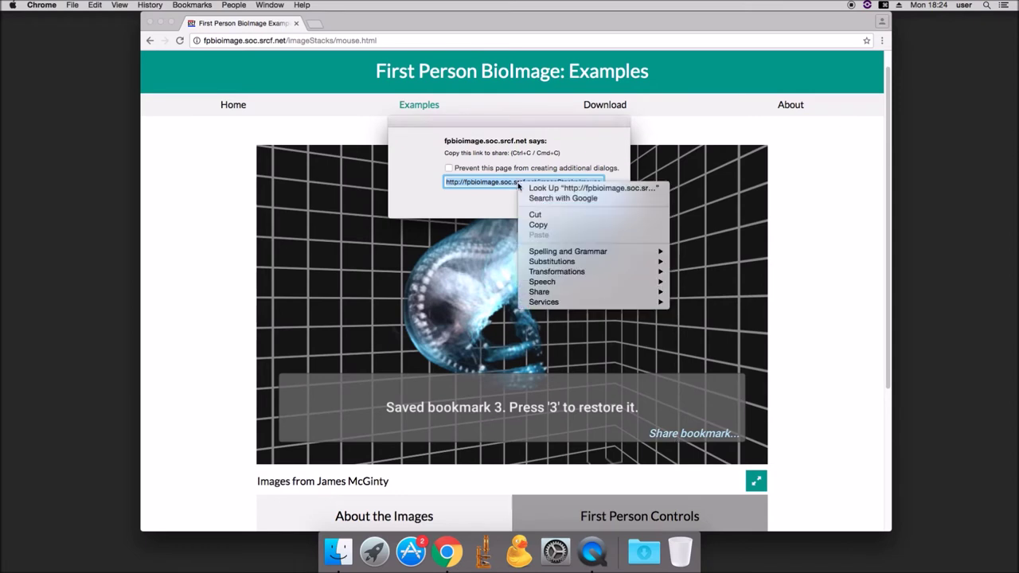
{"action": "left_click", "coordinate": [537, 229]}
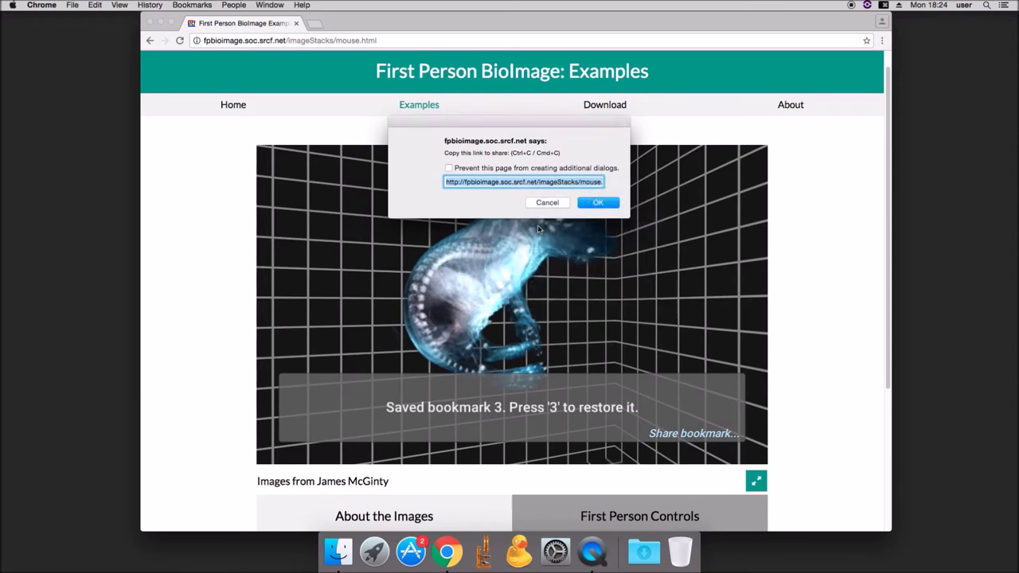
{"action": "left_click", "coordinate": [597, 203]}
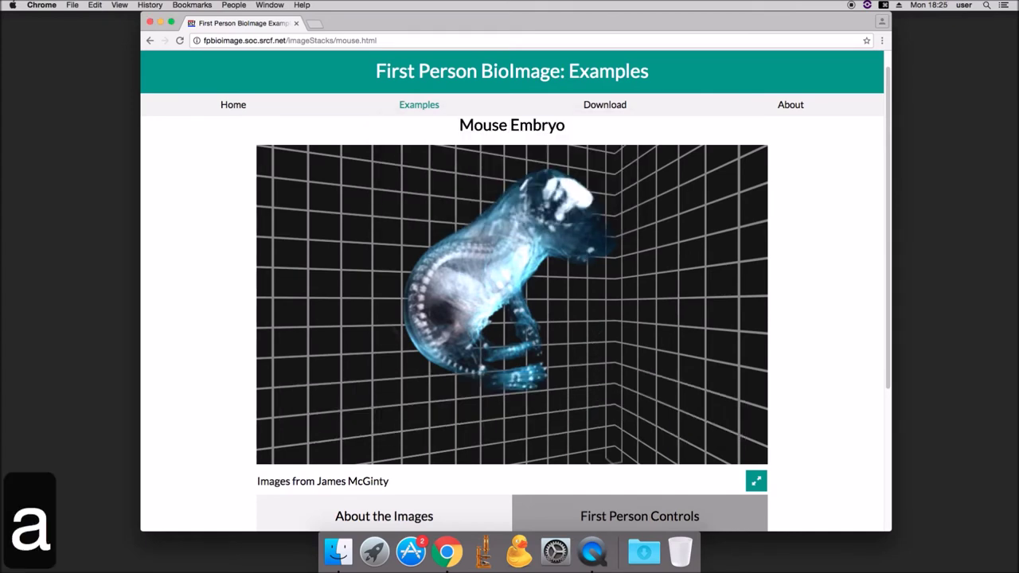
Fly through the embryo interior with W/A/Q, then restore the side-on view from bookmark 3.
{"action": "key", "text": "w"}
{"action": "key", "text": "w"}
{"action": "key", "text": "a"}
{"action": "key", "text": "q"}
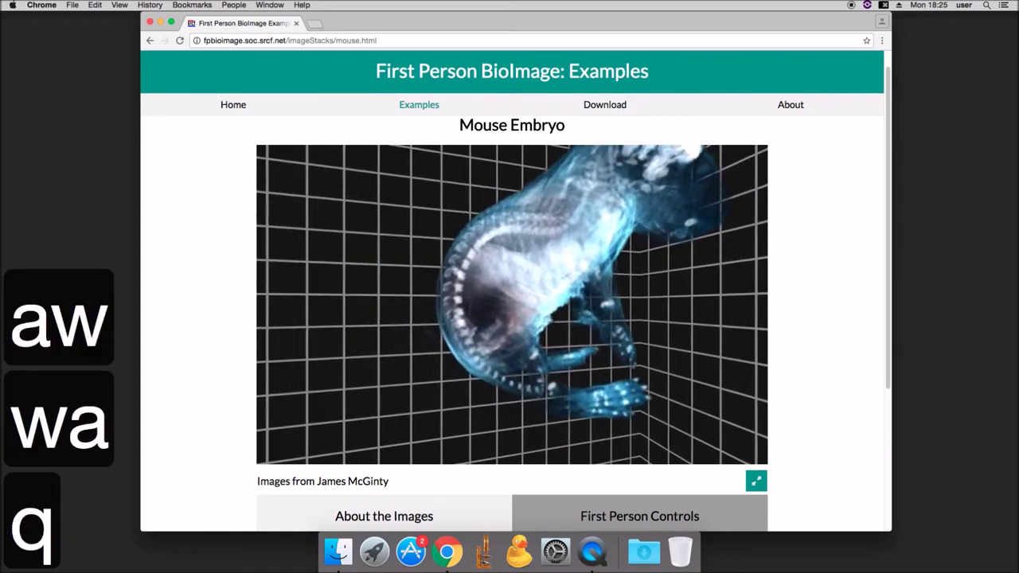
{"action": "key", "text": "a"}
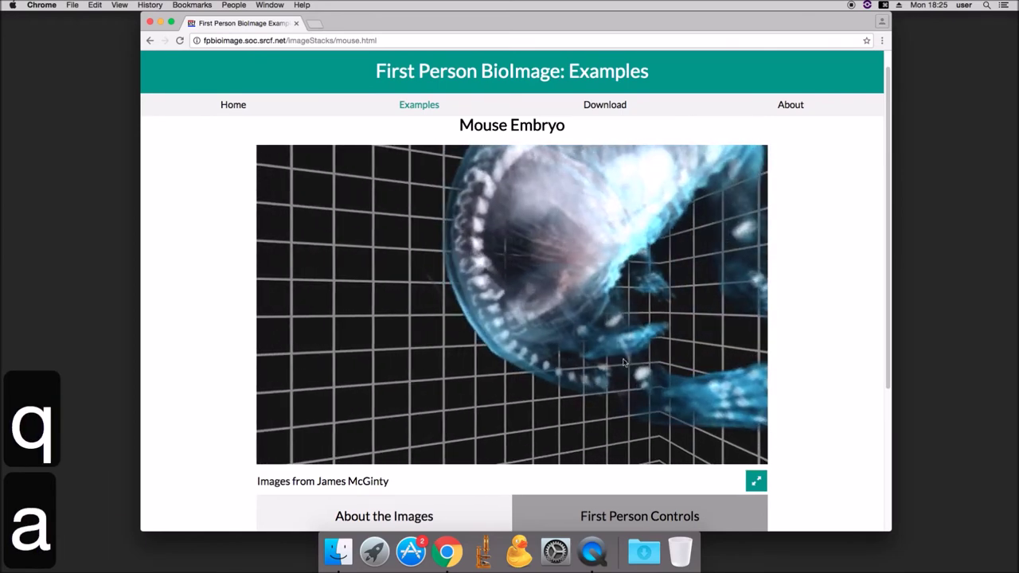
{"action": "key", "text": "3"}
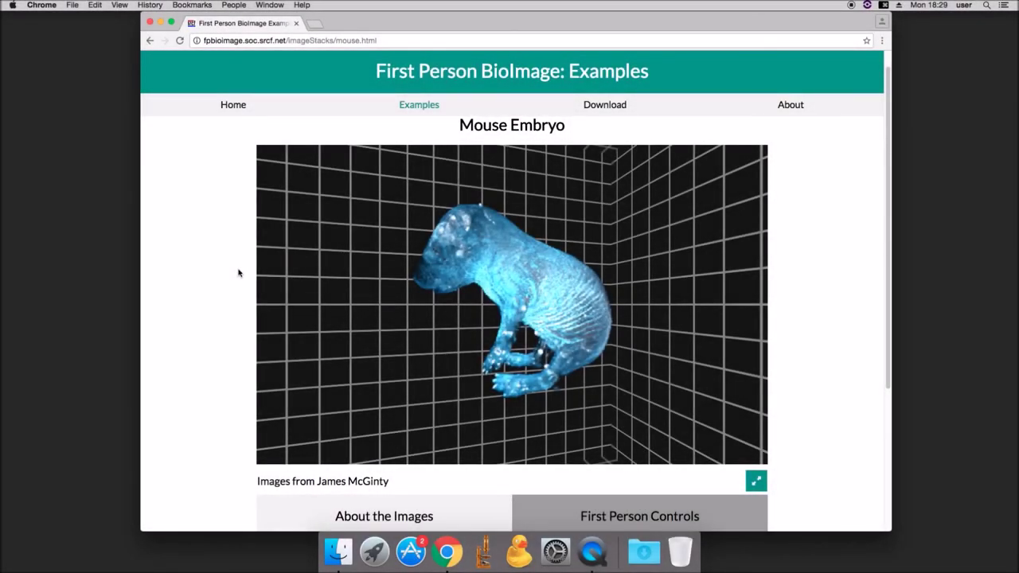
Move the clipping plane forward and back with I/K until it cuts inside the embryo.
{"action": "key", "text": "i"}
{"action": "key", "text": "i"}
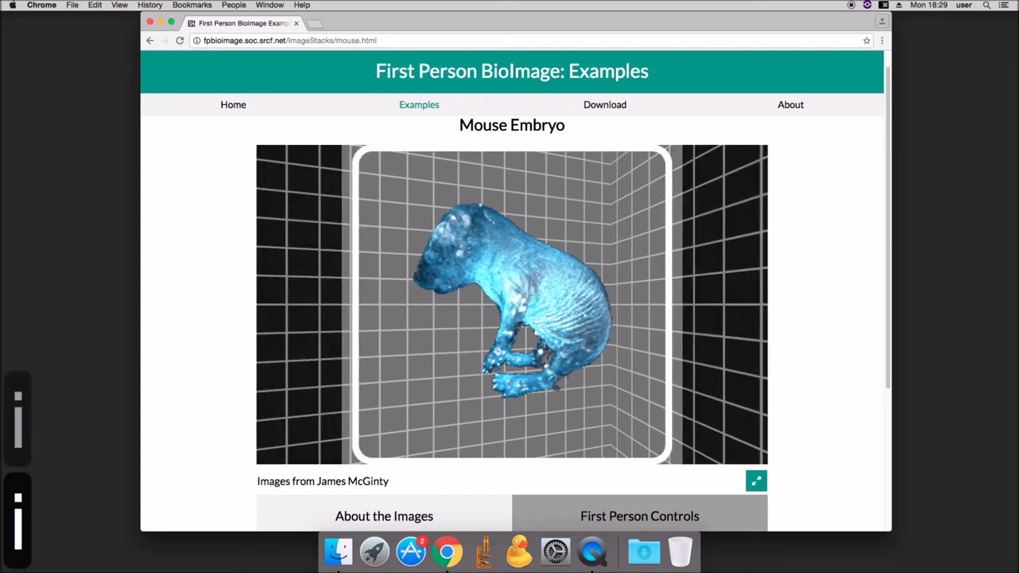
{"action": "key", "text": "i"}
{"action": "key", "text": "k"}
{"action": "key", "text": "k"}
{"action": "key", "text": "k"}
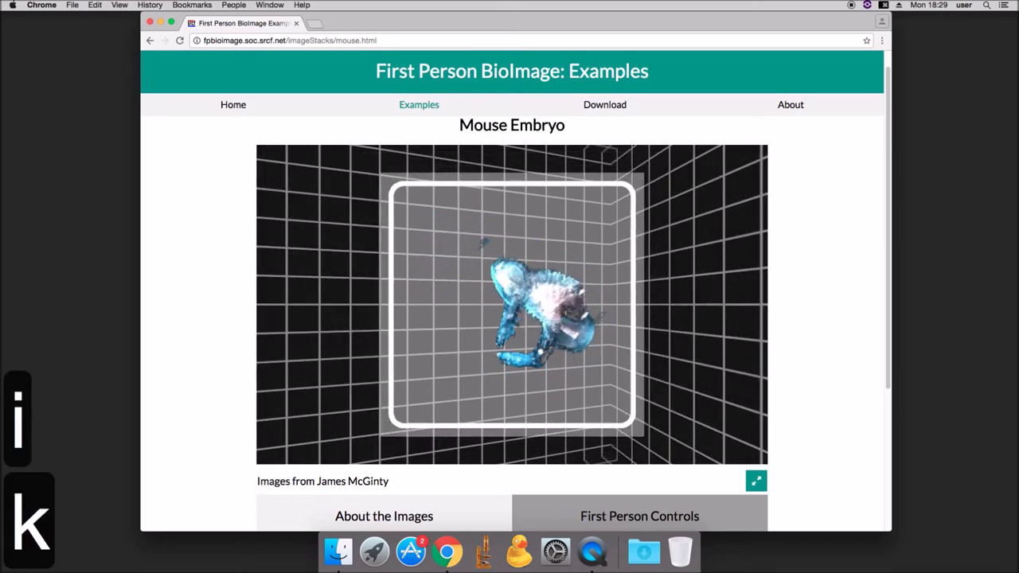
{"action": "key", "text": "k"}
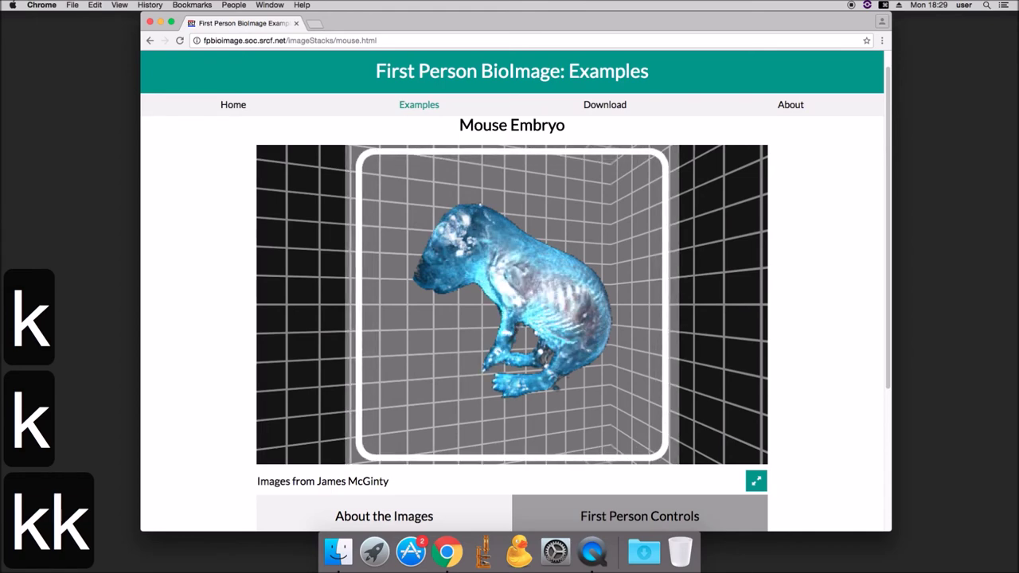
{"action": "key", "text": "i"}
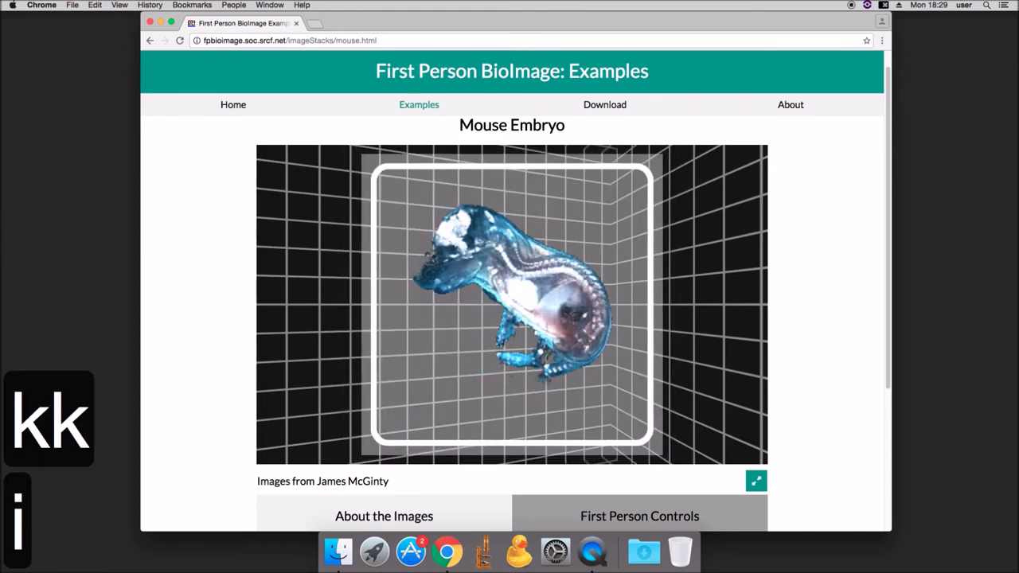
{"action": "key", "text": "k"}
{"action": "key", "text": "i"}
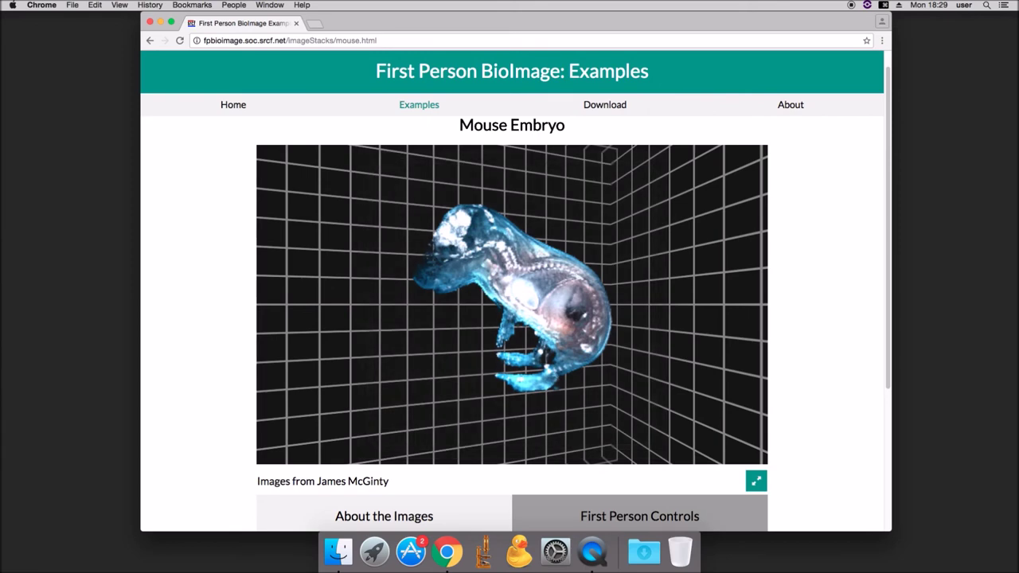
Rotate the clipping plane with J/L, tilt it with U/O, then freeze the clip with X.
{"action": "key", "text": "j"}
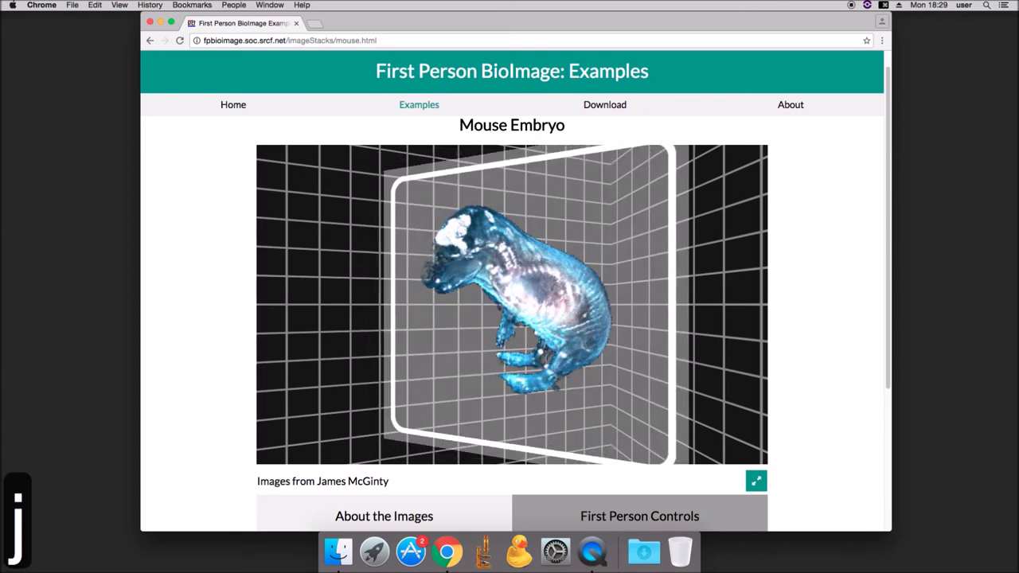
{"action": "key", "text": "l"}
{"action": "key", "text": "j"}
{"action": "key", "text": "j"}
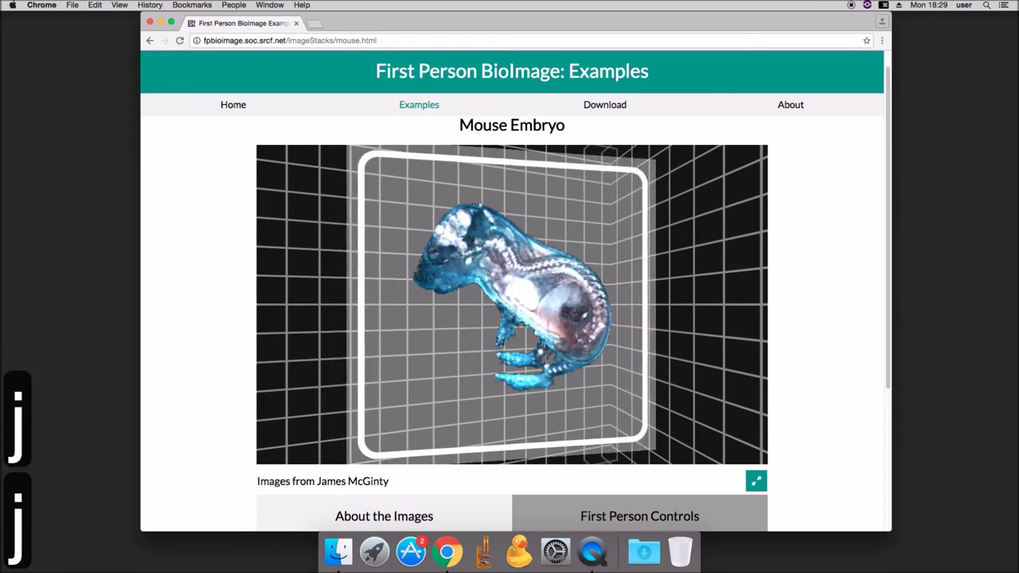
{"action": "key", "text": "u"}
{"action": "key", "text": "o"}
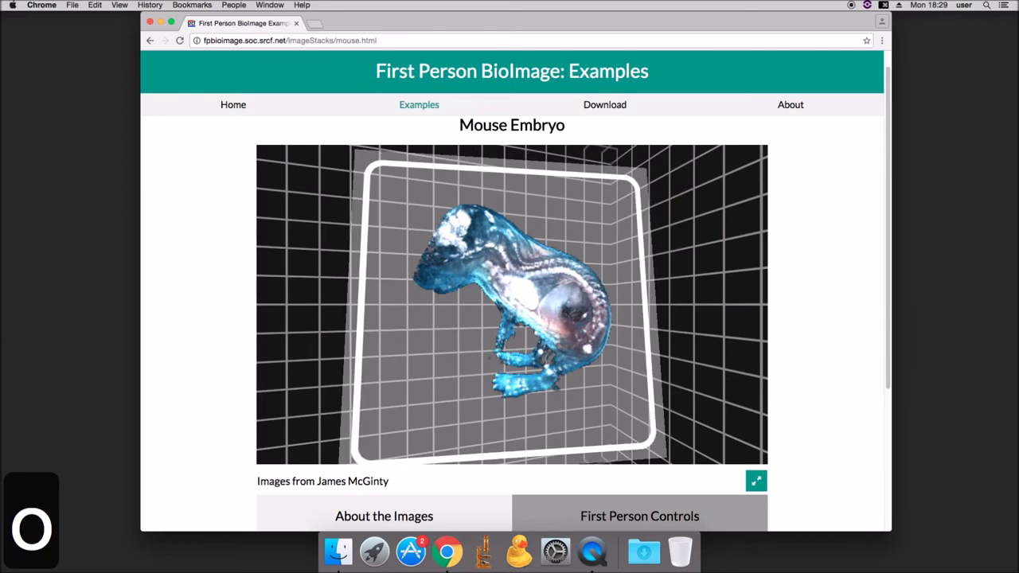
{"action": "key", "text": "u"}
{"action": "key", "text": "j"}
{"action": "key", "text": "l"}
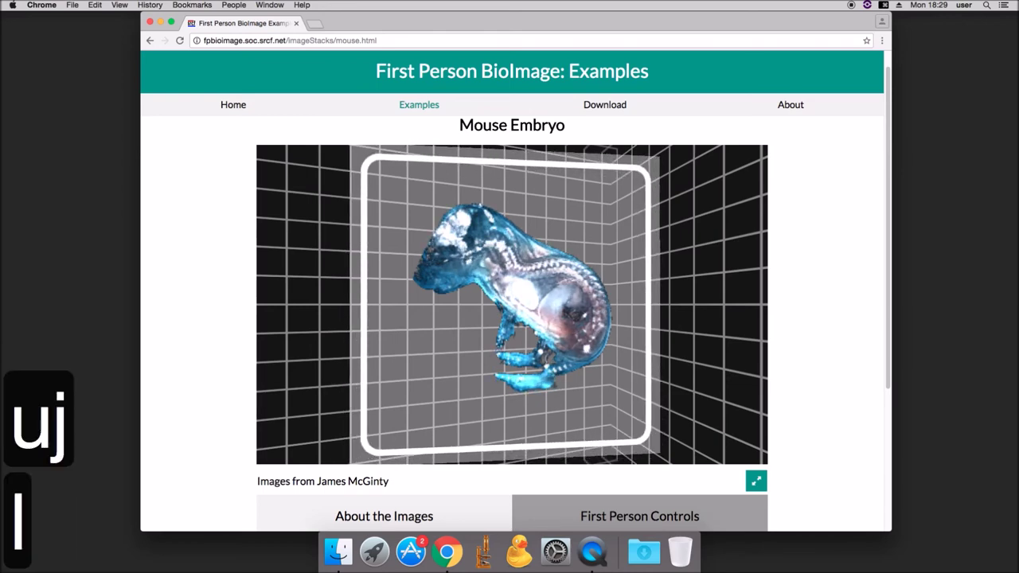
{"action": "key", "text": "i"}
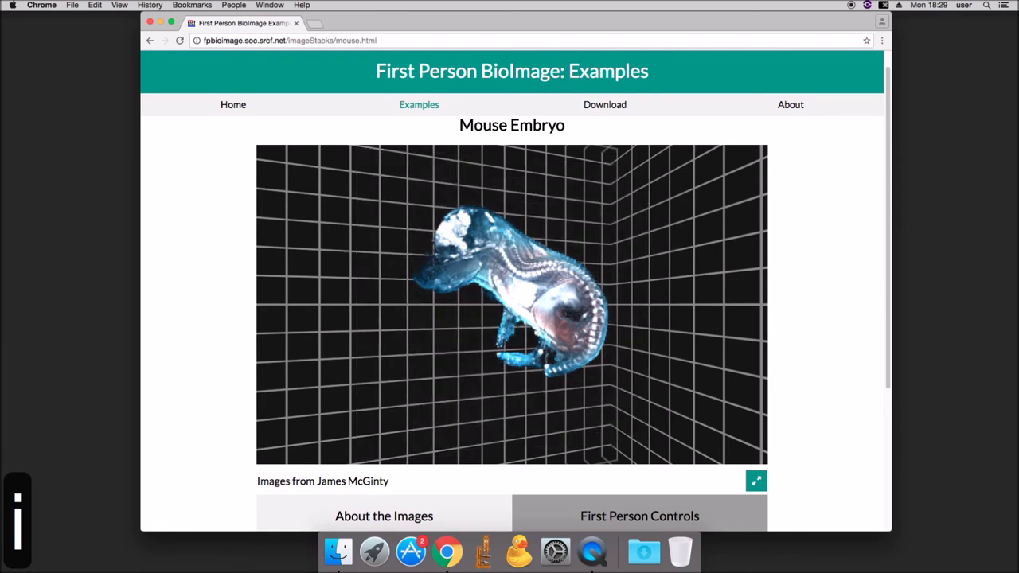
{"action": "key", "text": "x"}
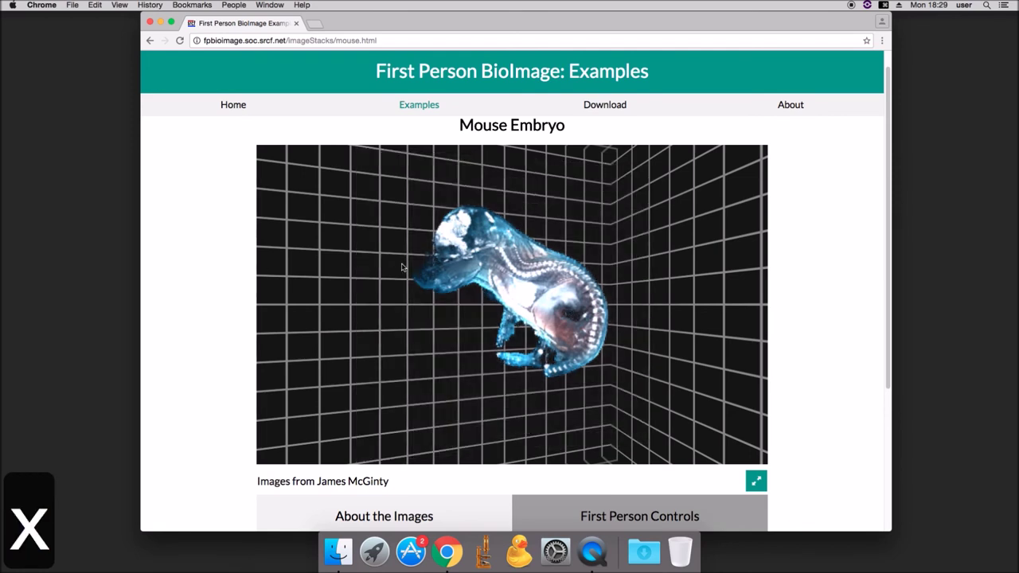
Drag to turn the clipped embryo, and toggle between cut-away and full exterior views with N.
{"action": "left_click_drag", "start_coordinate": [451, 298], "coordinate": [549, 511]}
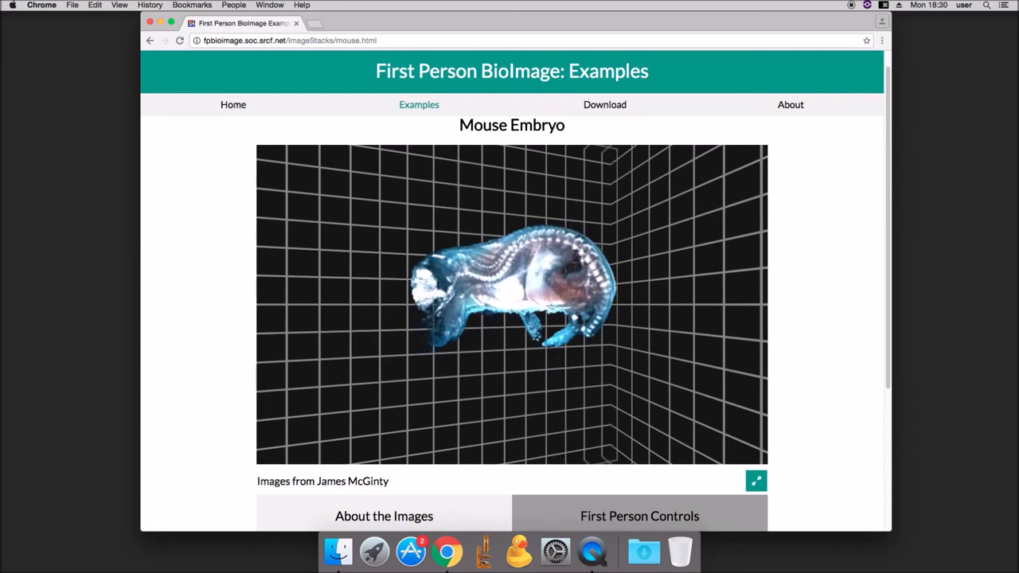
{"action": "key", "text": "n"}
{"action": "left_click_drag", "start_coordinate": [469, 316], "coordinate": [715, 296]}
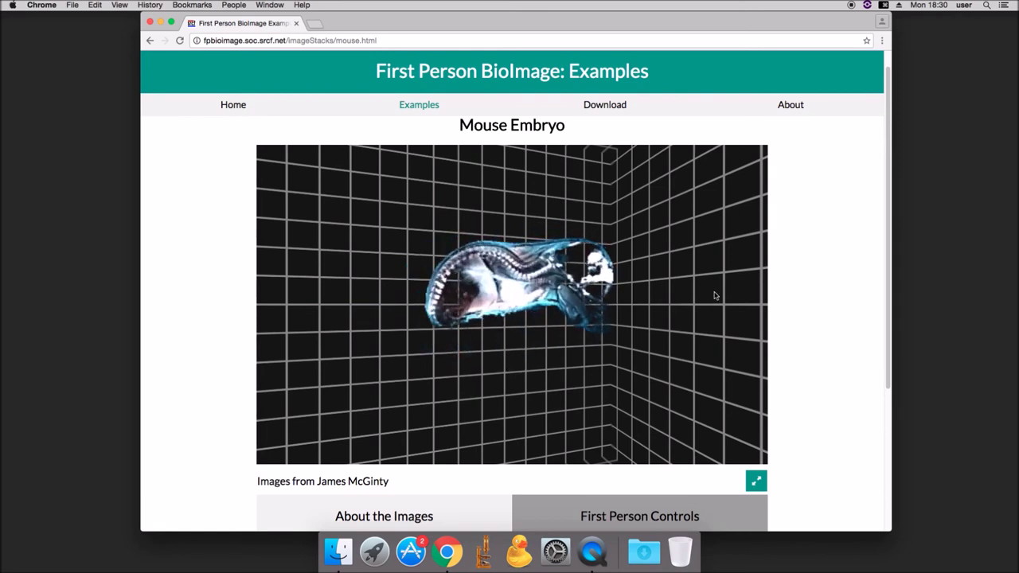
{"action": "left_click_drag", "start_coordinate": [519, 315], "coordinate": [525, 382]}
{"action": "key", "text": "n"}
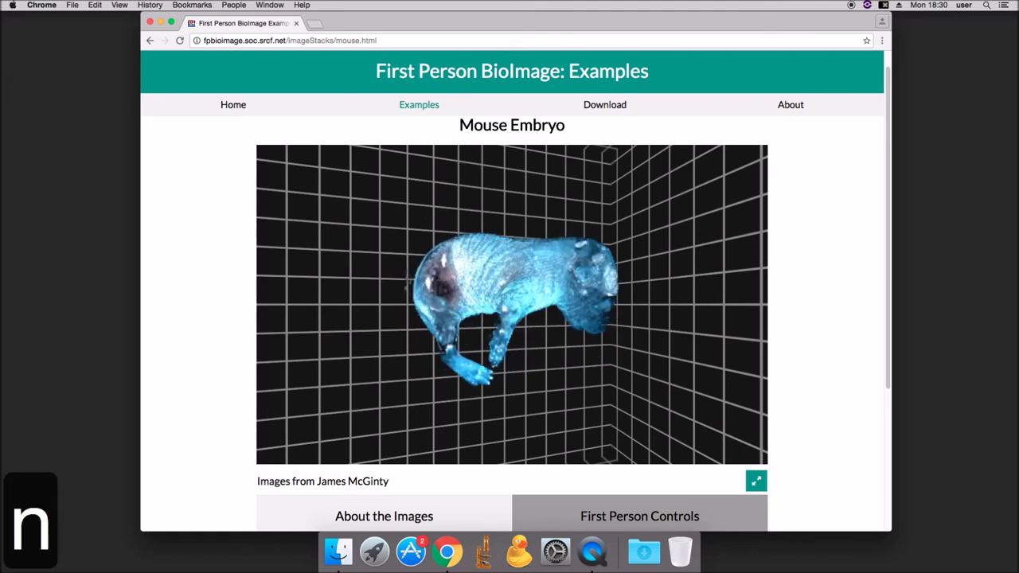
{"action": "left_click_drag", "start_coordinate": [516, 256], "coordinate": [516, 422]}
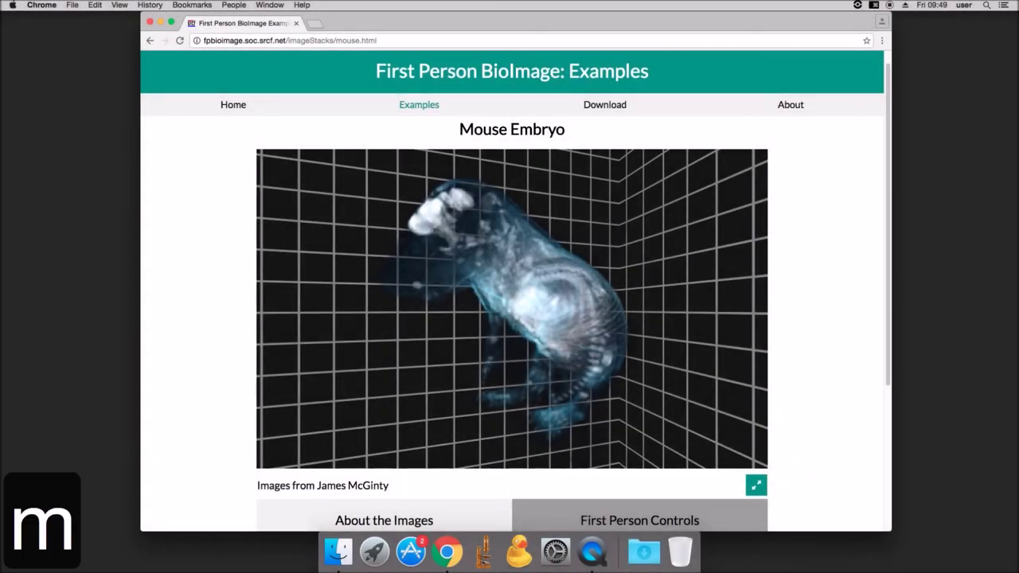
Show the Keyboard Controls help overlay on top of the translucent embryo volume.
{"action": "key", "text": "Escape"}
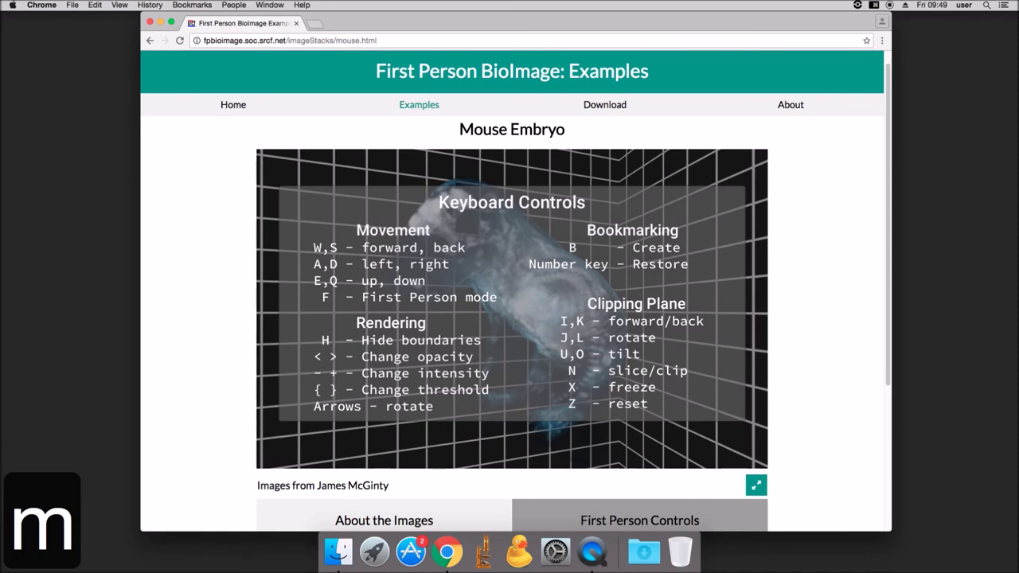